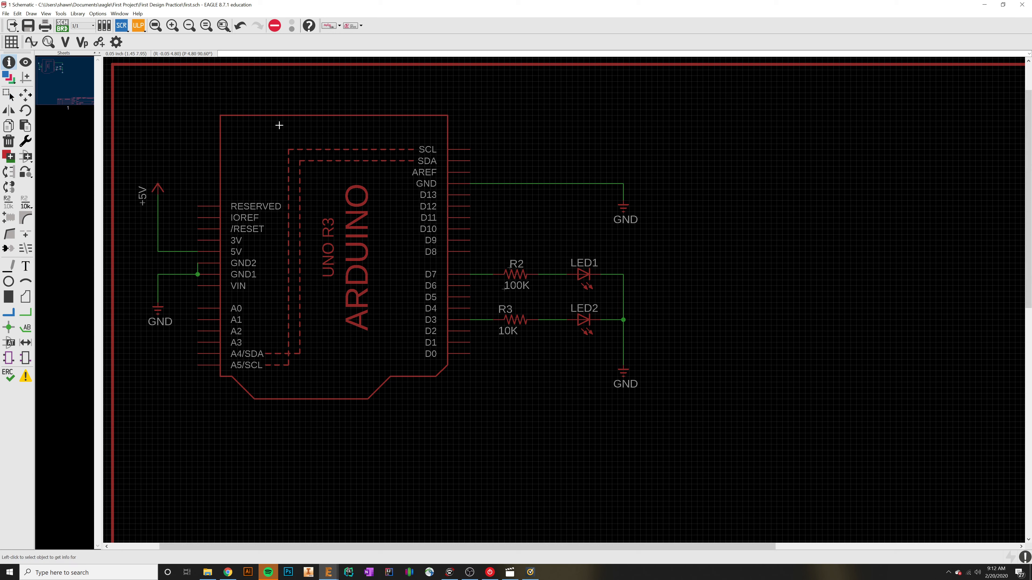
Step: Inspect the properties and net name of the wire running from the Arduino's upper GND pin, then close them
left_click(548, 184)
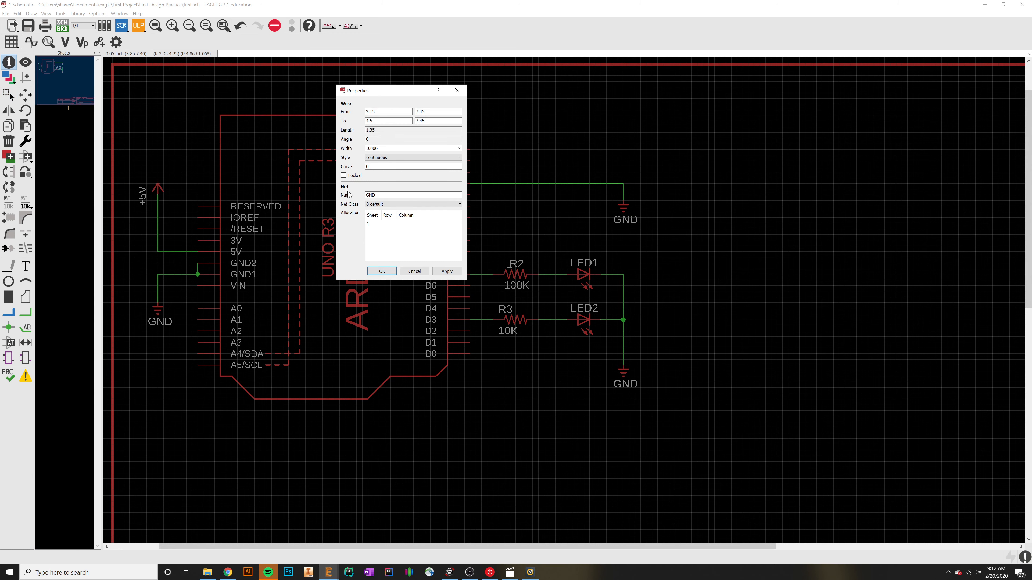
double_click(366, 195)
left_click(383, 271)
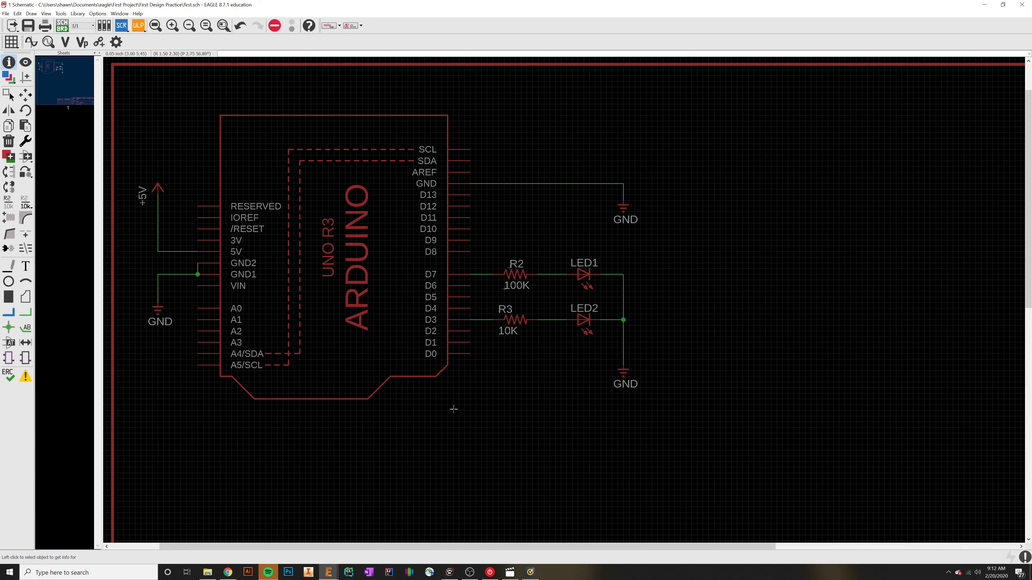
Step: Generate the board layout first.brd from the schematic, agreeing to create the missing board file
scroll(457, 411, "down", 3)
scroll(559, 463, "up", 2)
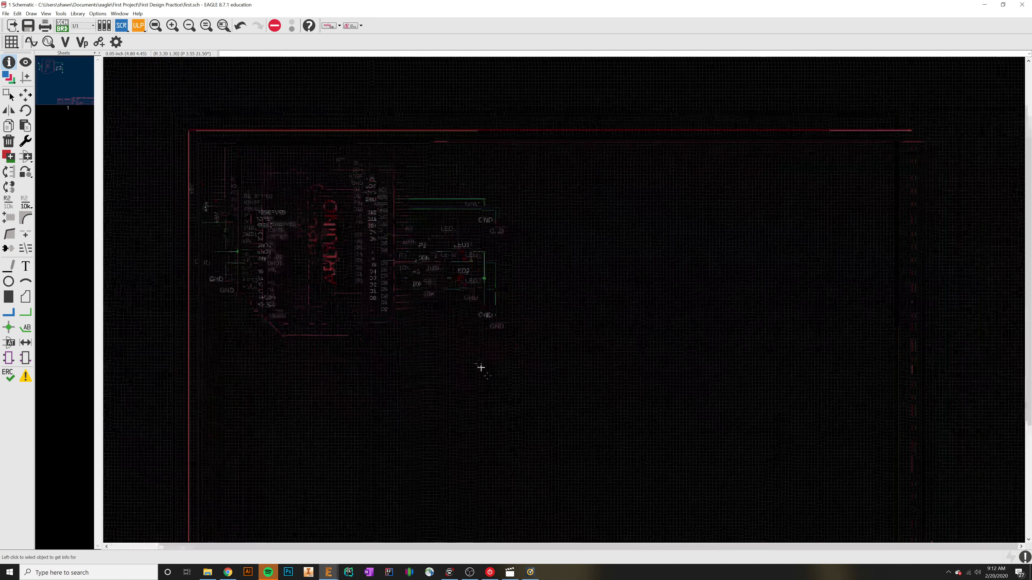
scroll(427, 314, "down", 3)
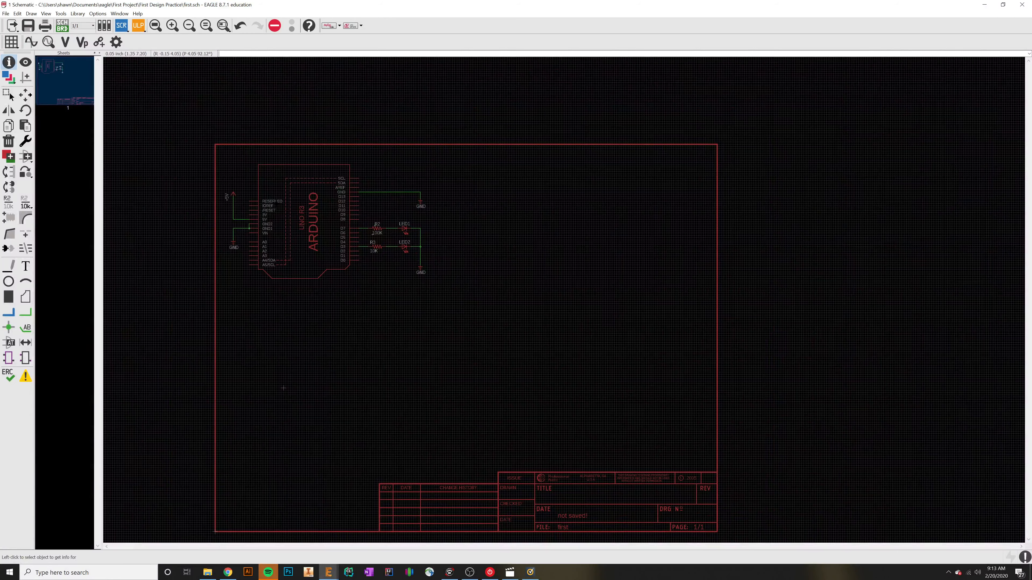
scroll(296, 212, "up", 2)
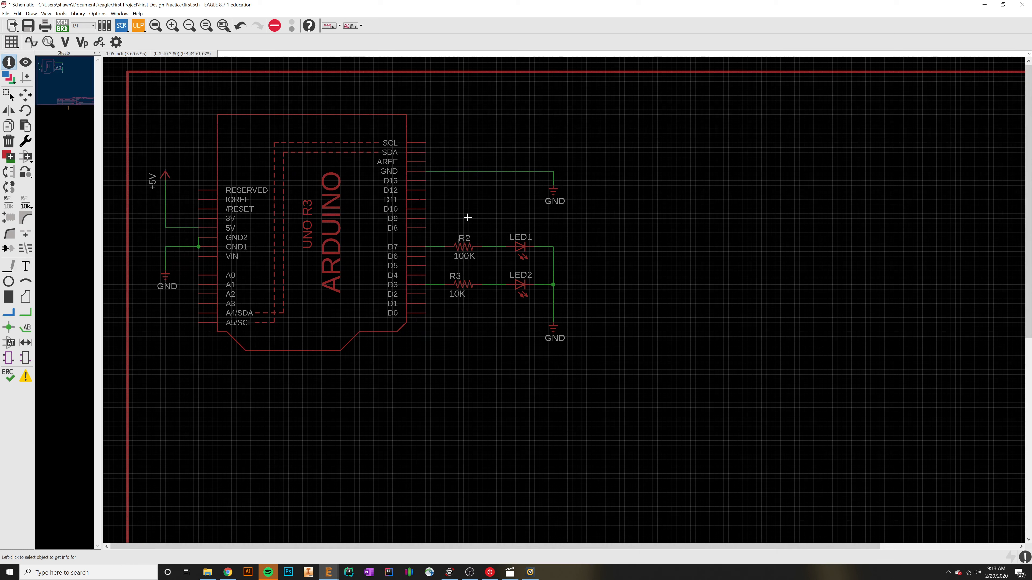
left_click(64, 29)
left_click_drag(61, 7, 561, 96)
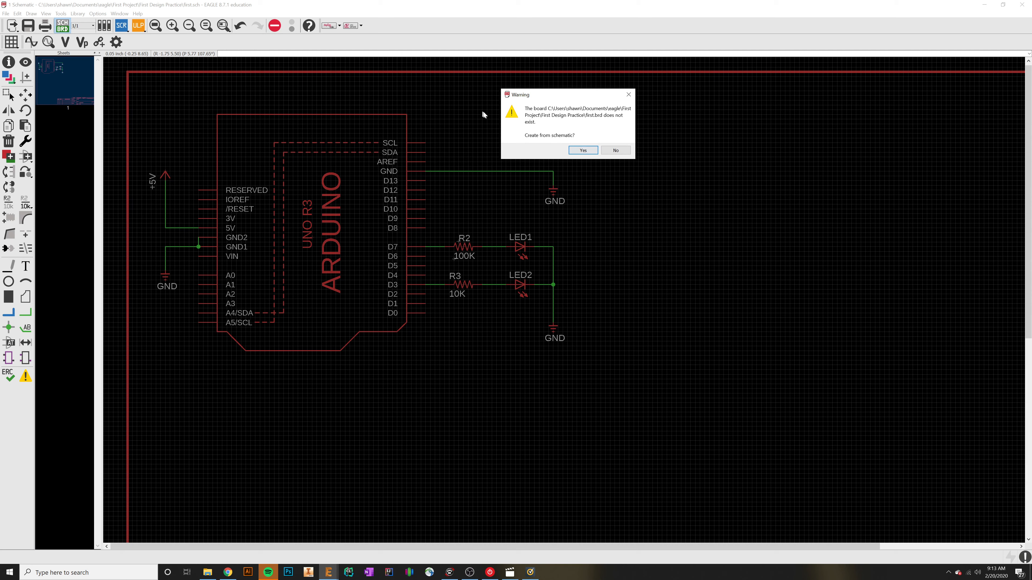
left_click(583, 150)
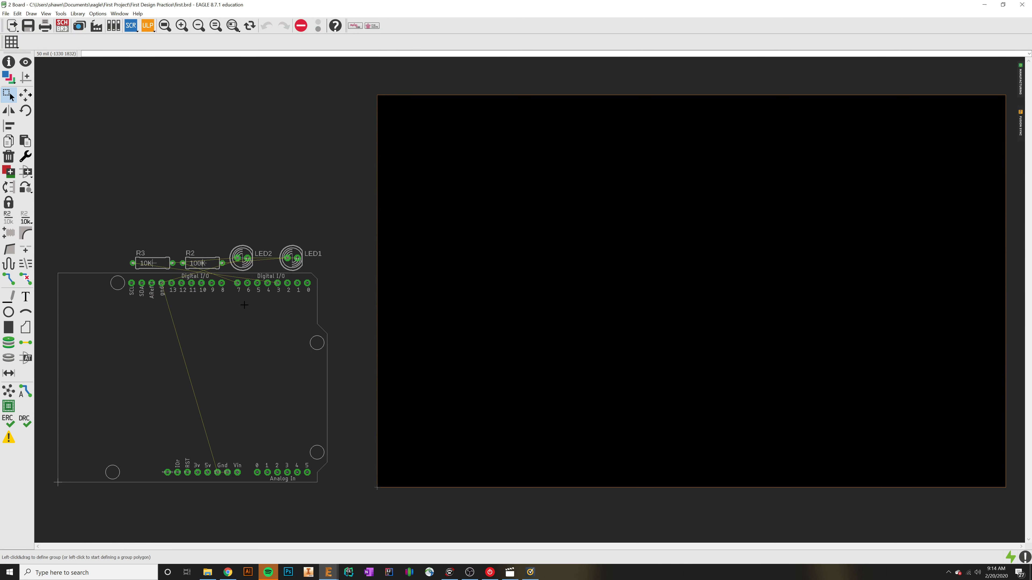
Step: Switch back and forth between board and schematic, try the Net tool near LED1, and return to the board
left_click(62, 26)
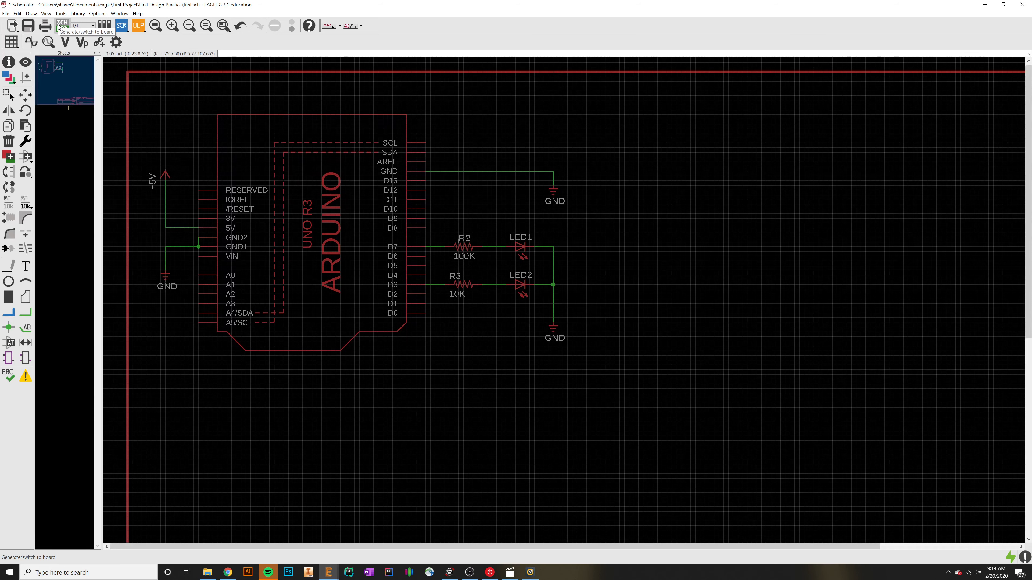
left_click(61, 26)
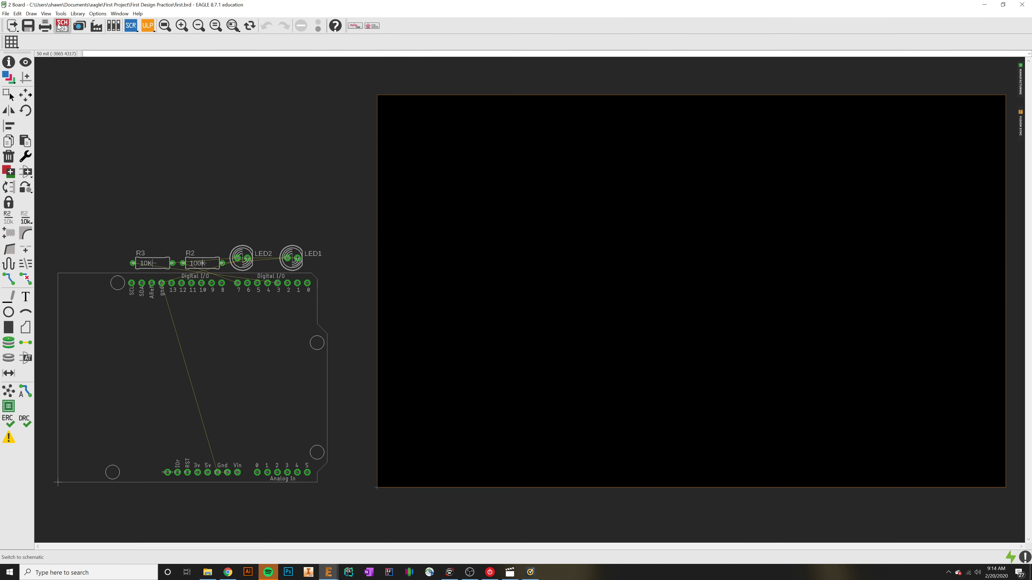
left_click(61, 26)
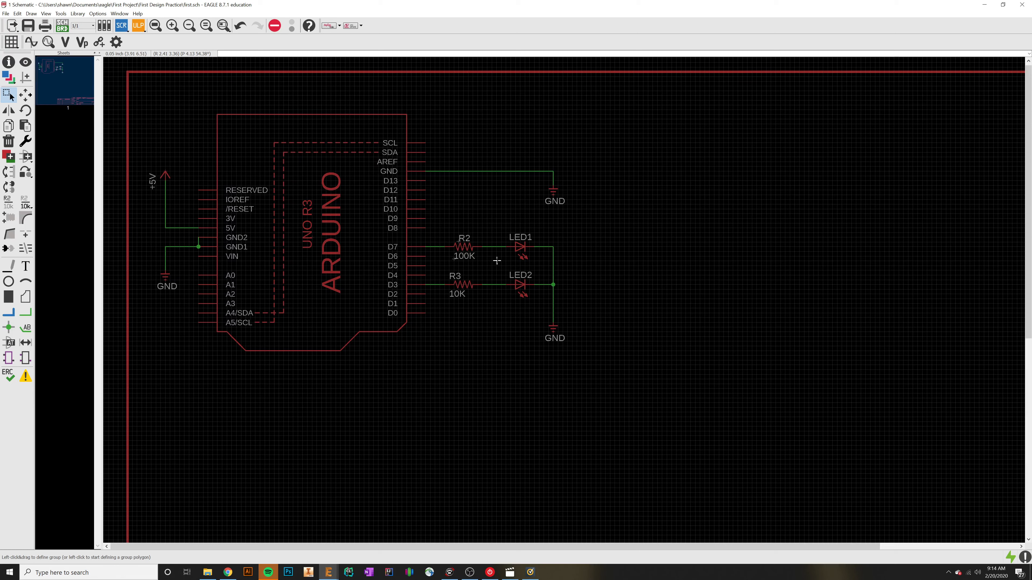
left_click(25, 313)
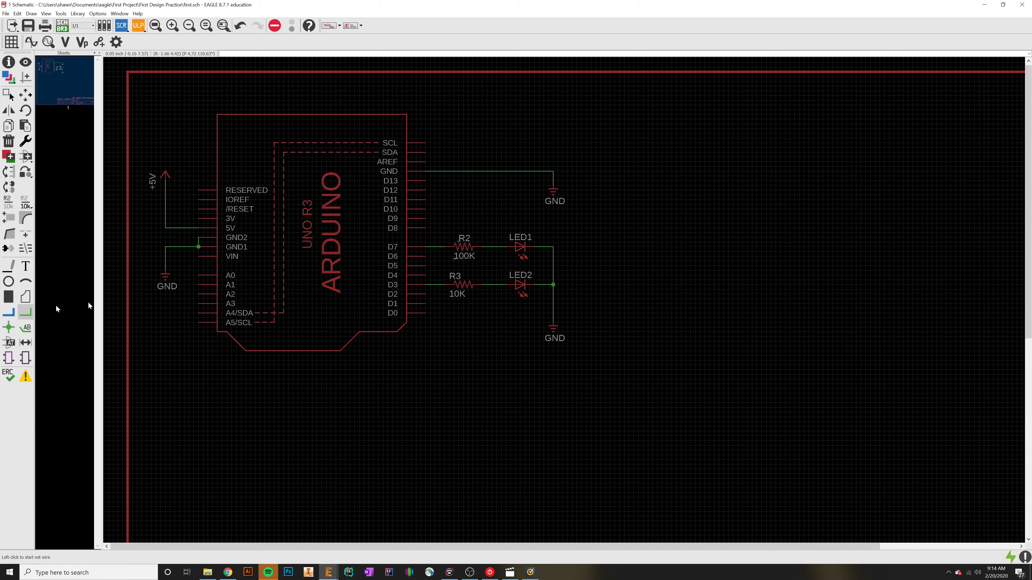
left_click(506, 247)
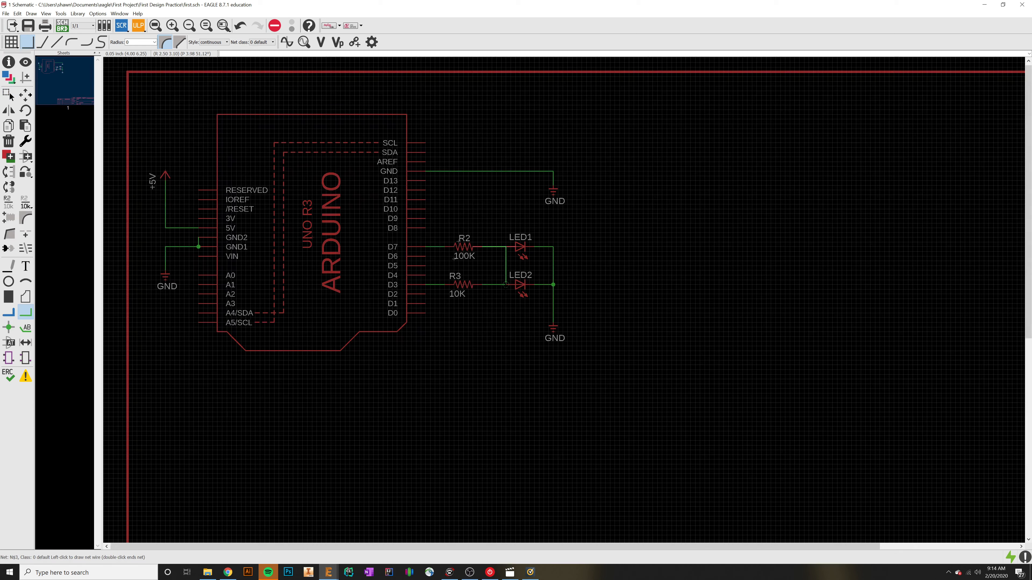
left_click(62, 25)
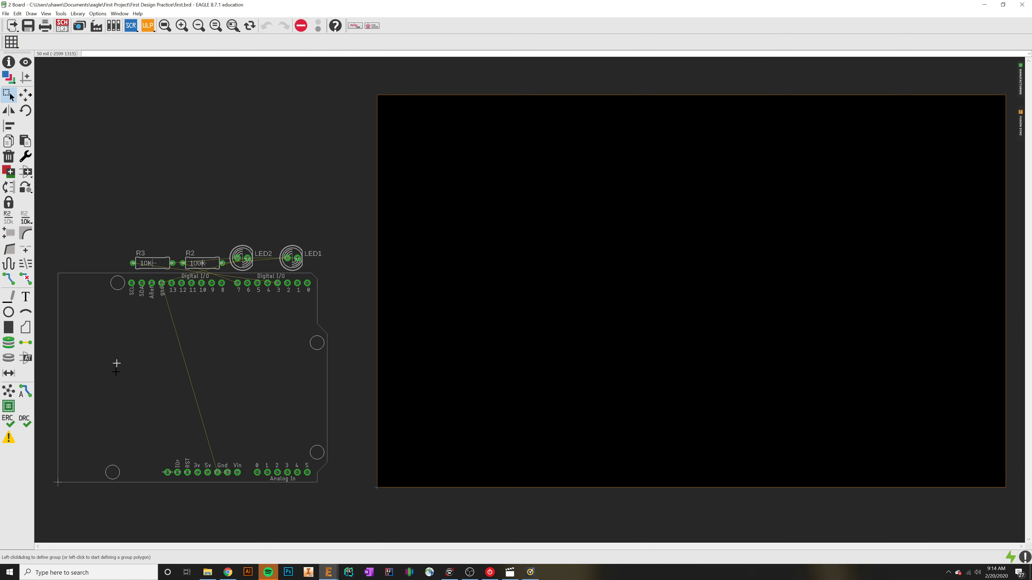
left_click(26, 95)
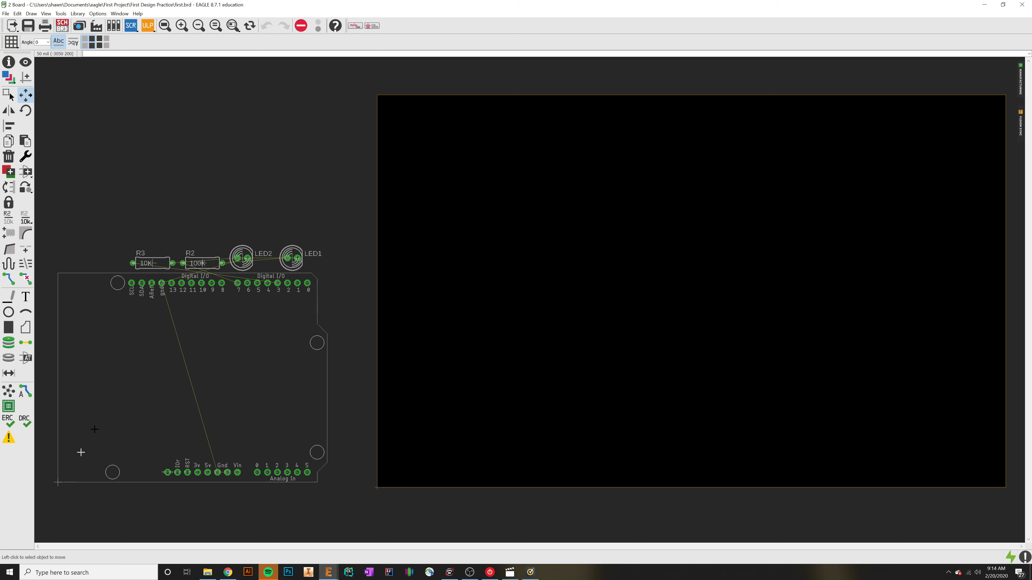
middle_click_drag(380, 400, 215, 383)
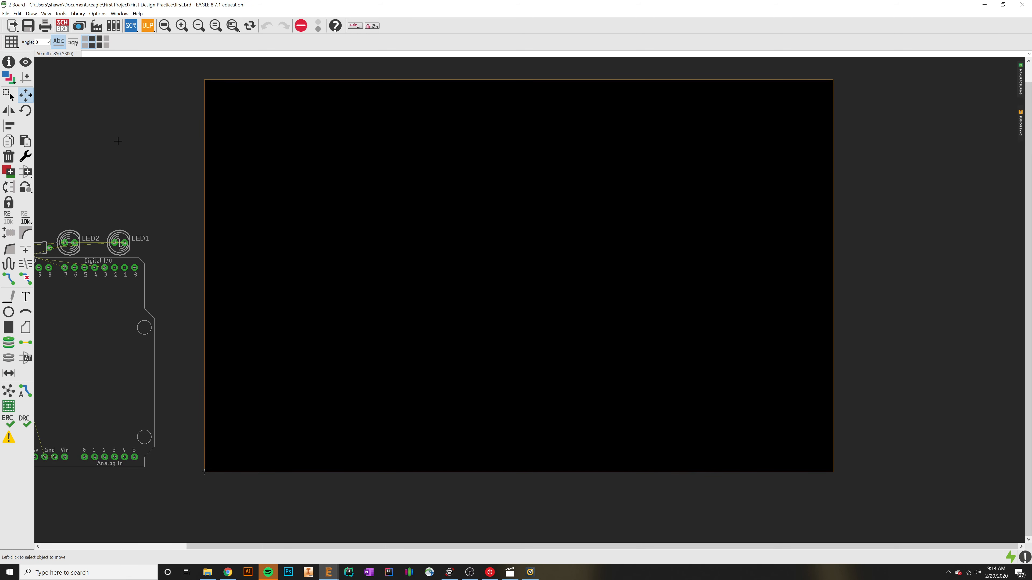
left_click(26, 94)
right_click(195, 547)
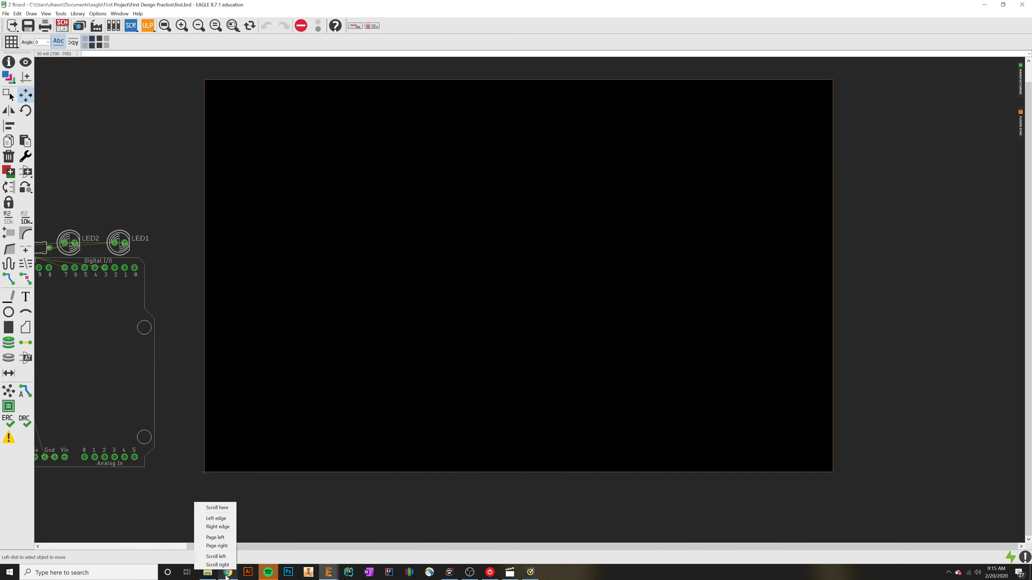
Step: Switch to Chrome and run a Google search for "pcb" in the empty new tab
left_click(226, 575)
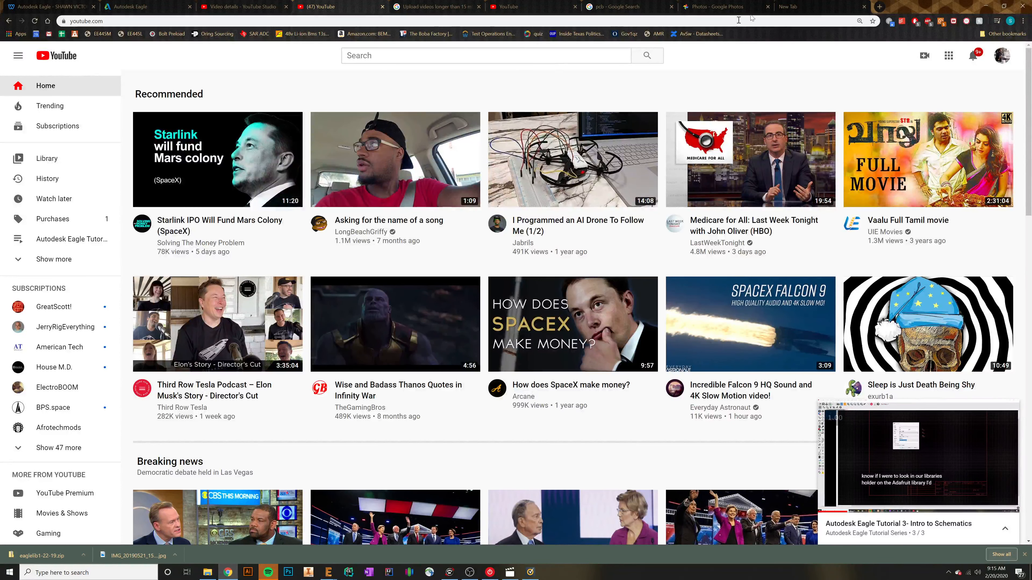
left_click(783, 4)
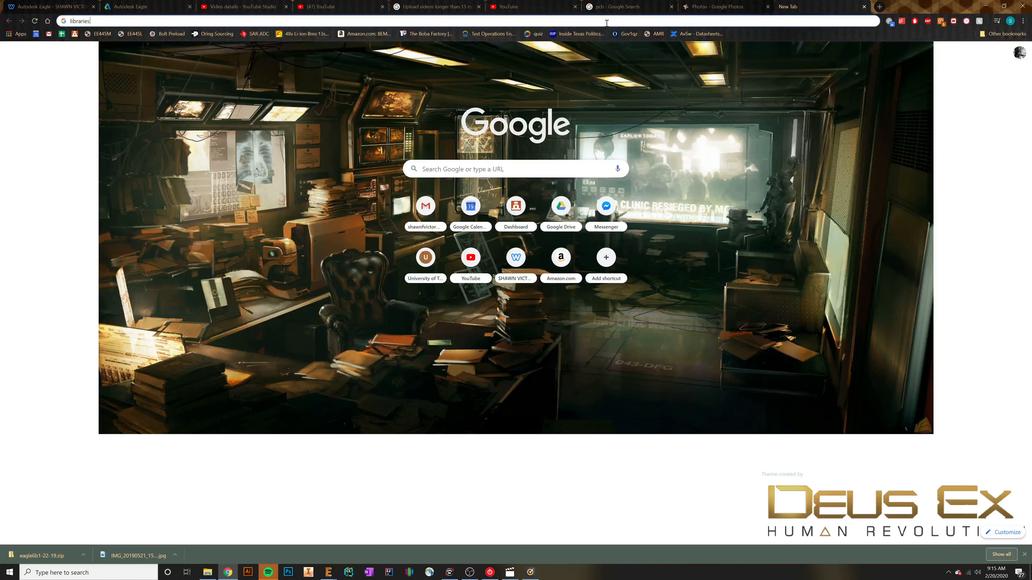
key("BackSpace")
key("BackSpace")
key("BackSpace")
key("BackSpace")
key("BackSpace")
key("BackSpace")
key("BackSpace")
key("BackSpace")
key("BackSpace")
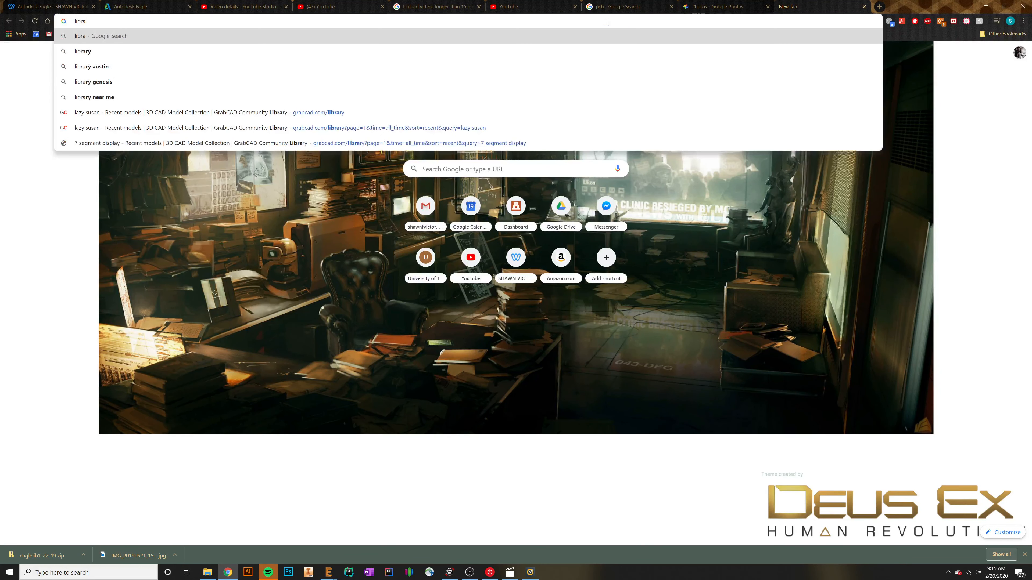
type("pcb")
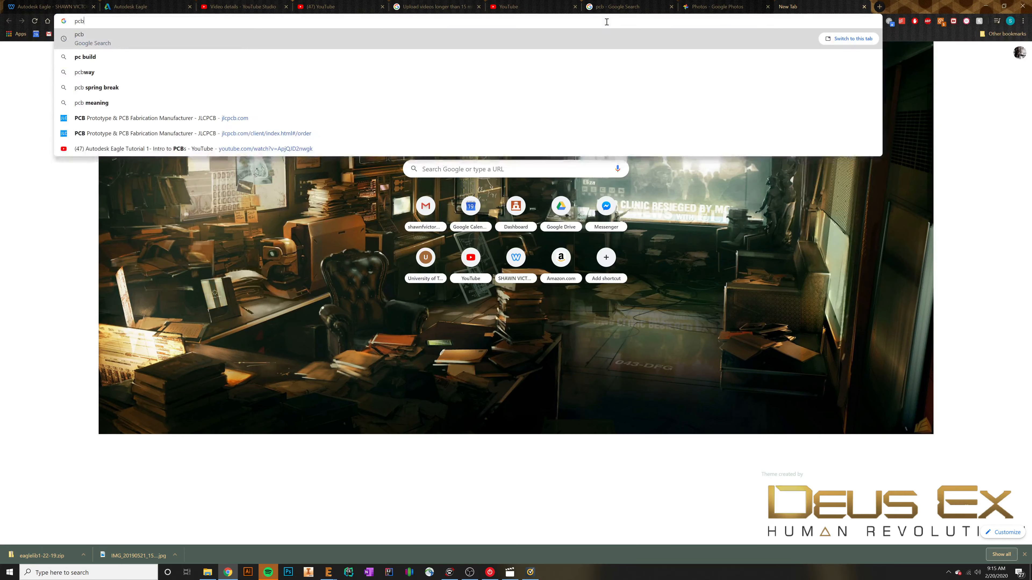
key("Return")
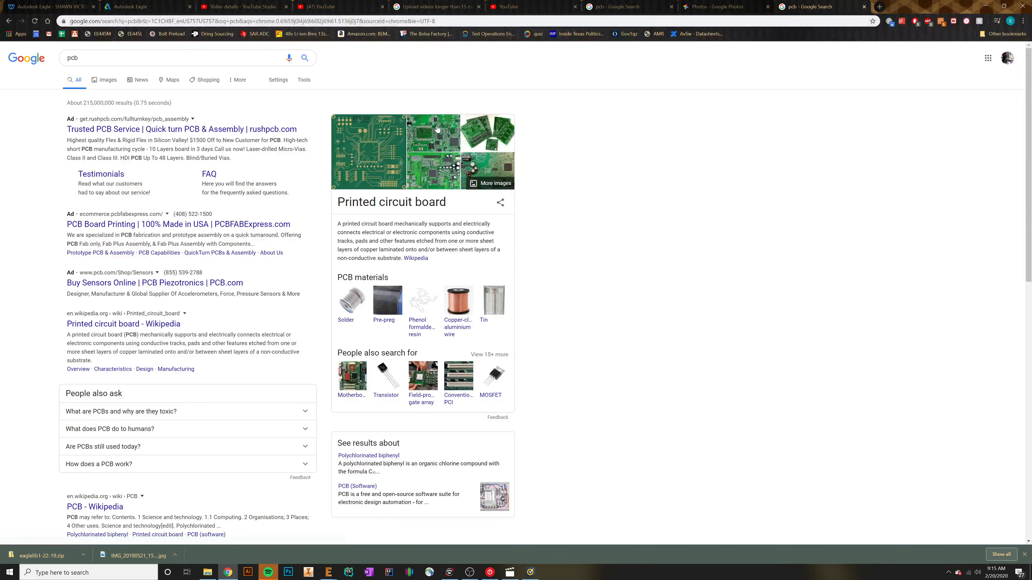
Step: View PCB image results, including the PCBDesignWorld picture of differently shaped boards, and return to the EAGLE board
left_click(479, 136)
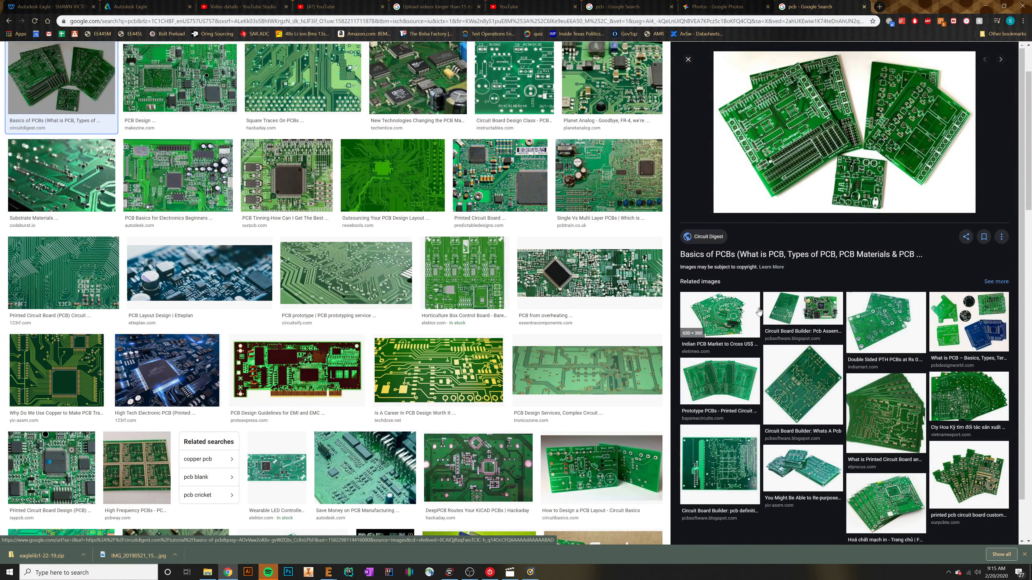
left_click(968, 321)
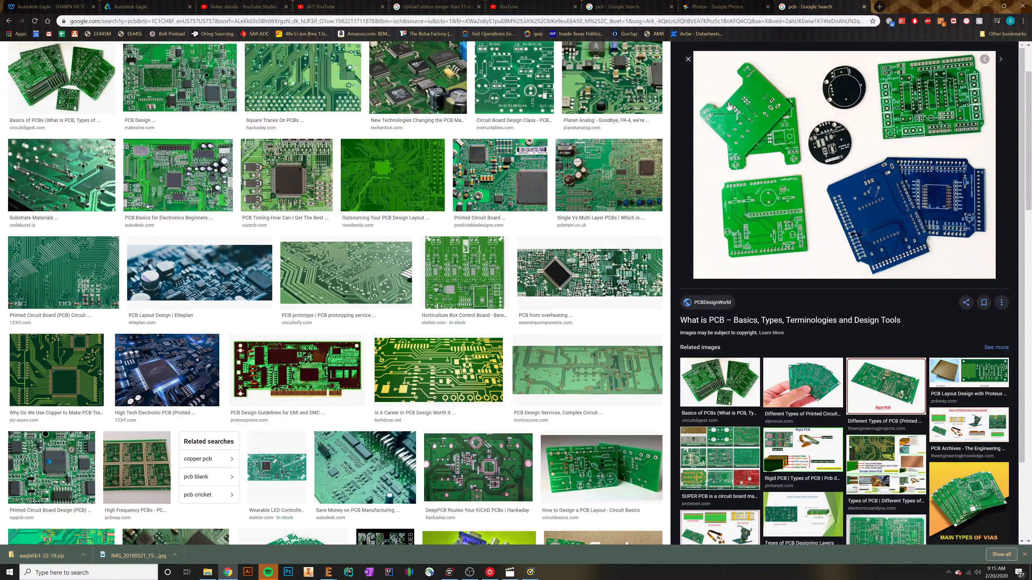
left_click(985, 5)
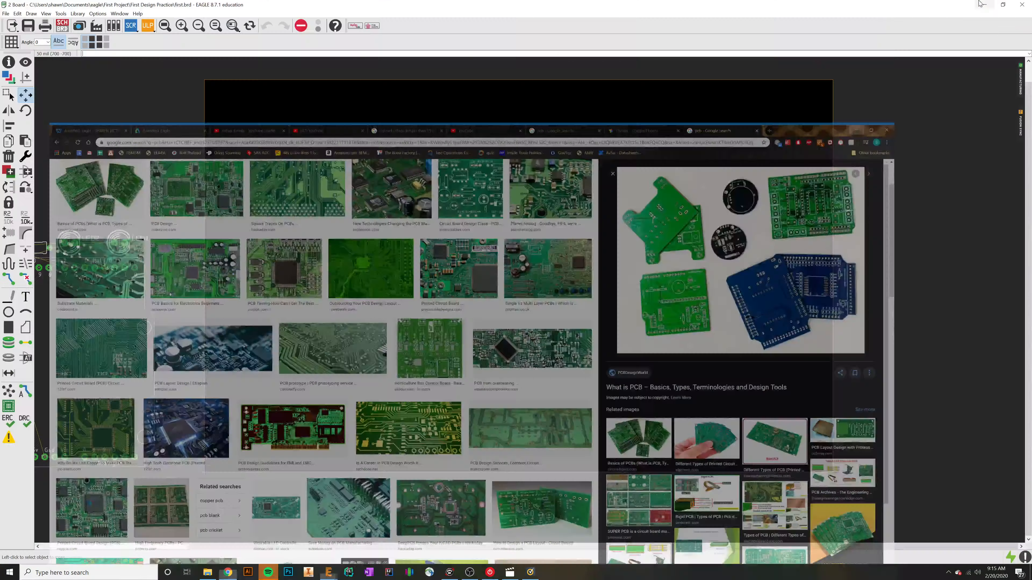
Step: Select the Arduino footprint, both resistors and both LEDs as a group and move them inside the board outline
middle_click_drag(229, 344, 474, 345)
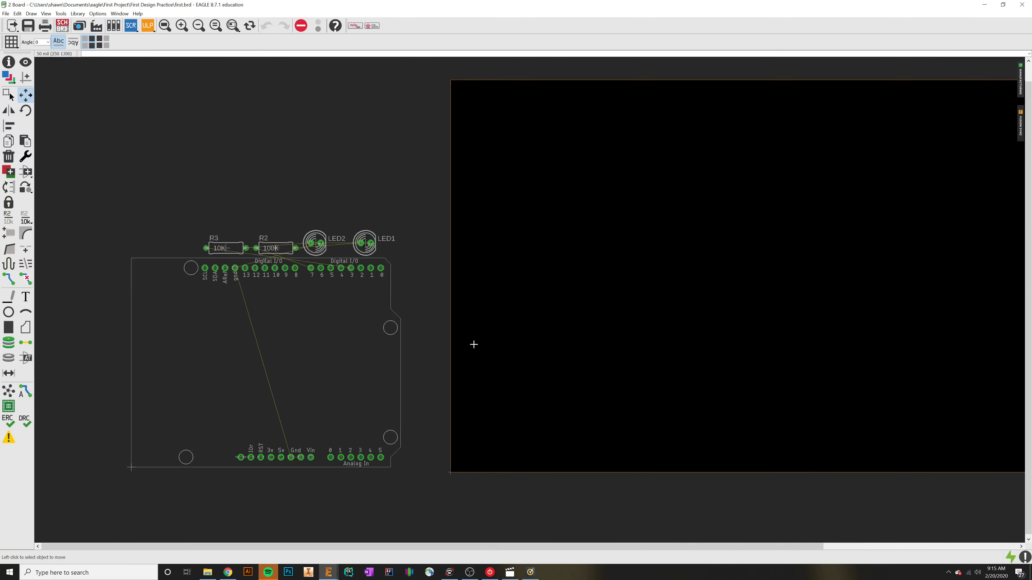
left_click(10, 95)
left_click_drag(127, 207, 415, 480)
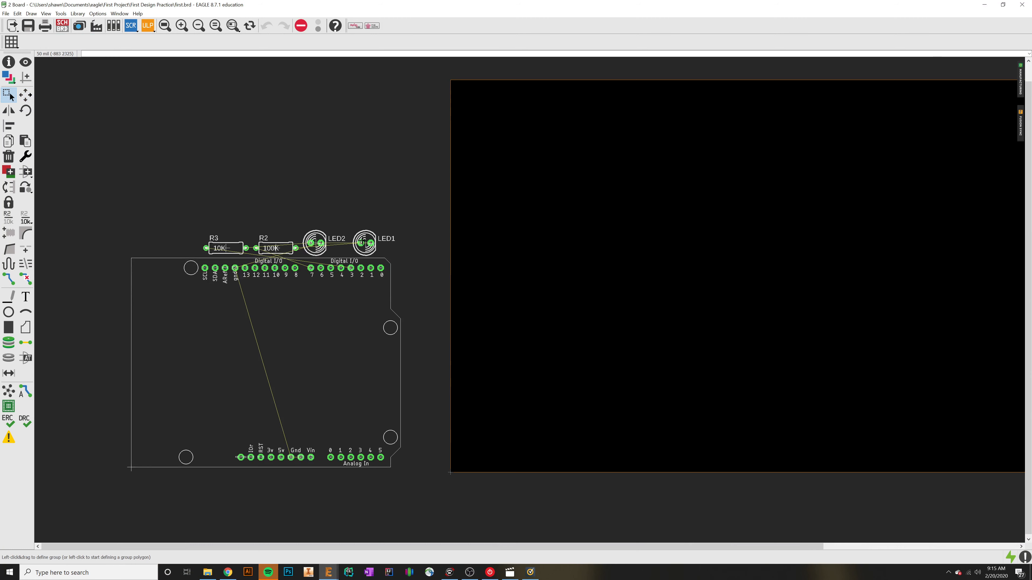
left_click_drag(359, 240, 685, 238)
Step: Shrink the board outline by moving its upper edge to just above the LEDs and its right edge to just beyond the Arduino
scroll(597, 289, "down", 1)
middle_click_drag(807, 358, 589, 372)
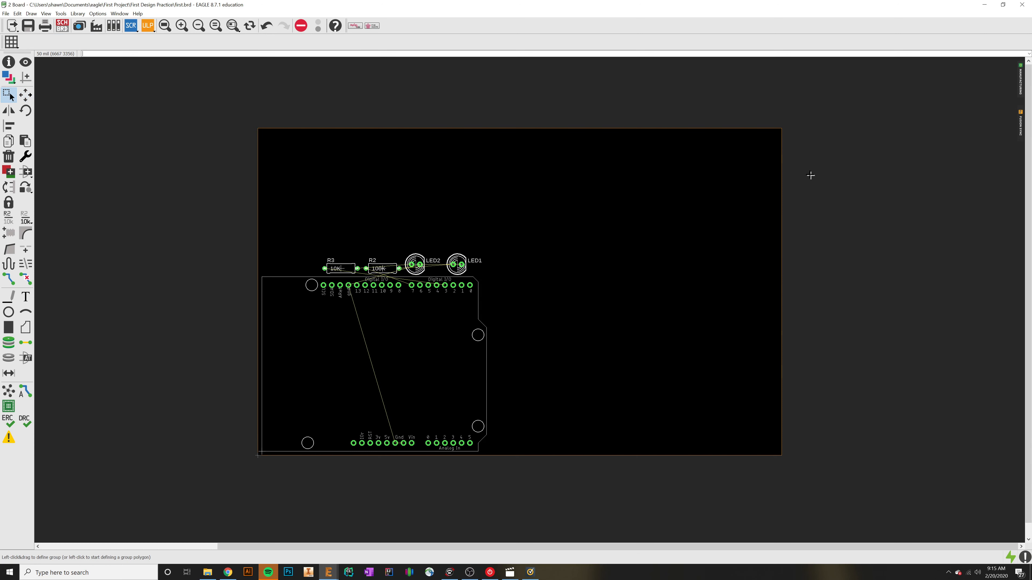
left_click(24, 95)
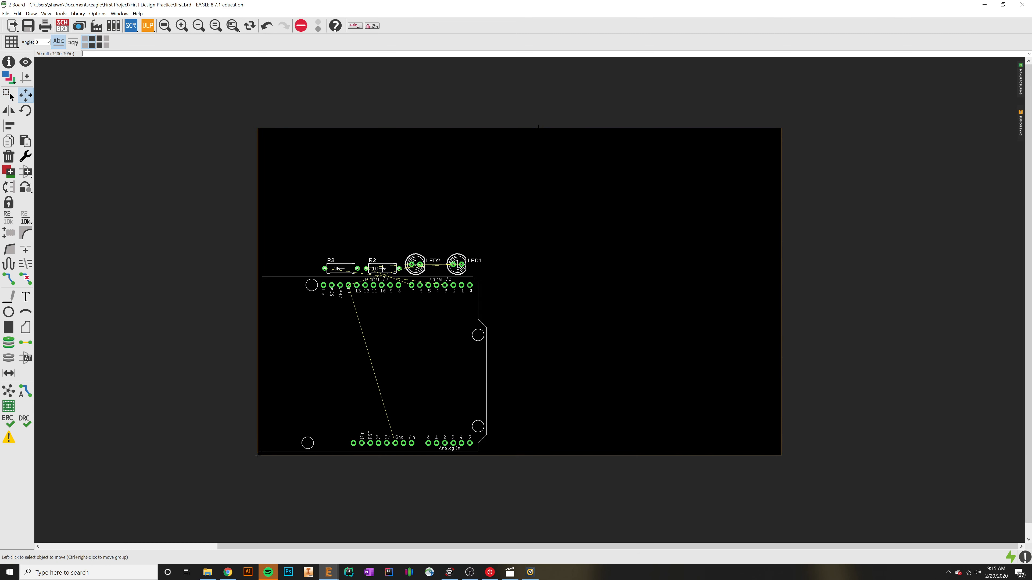
left_click(538, 127)
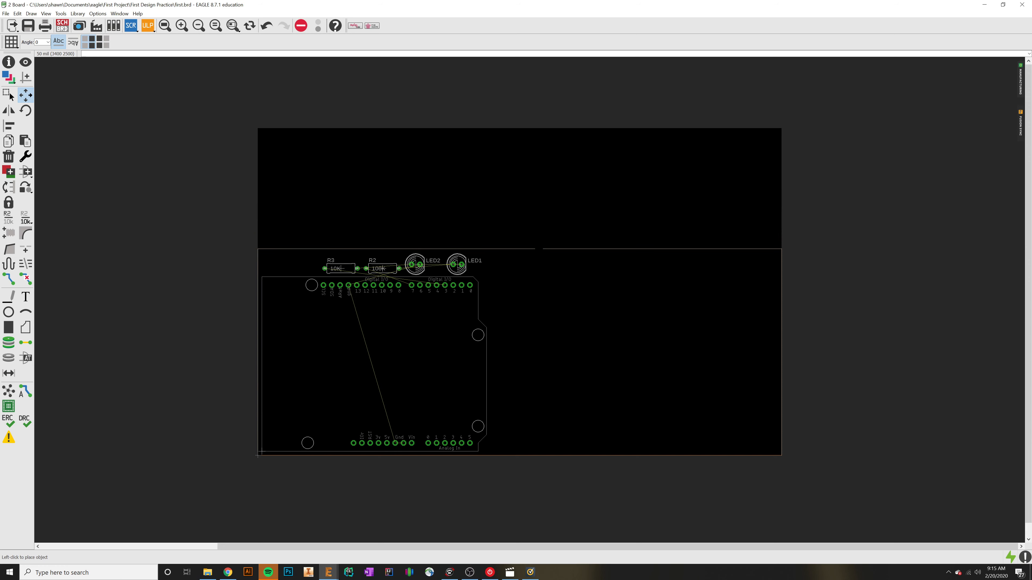
left_click(542, 249)
left_click(777, 352)
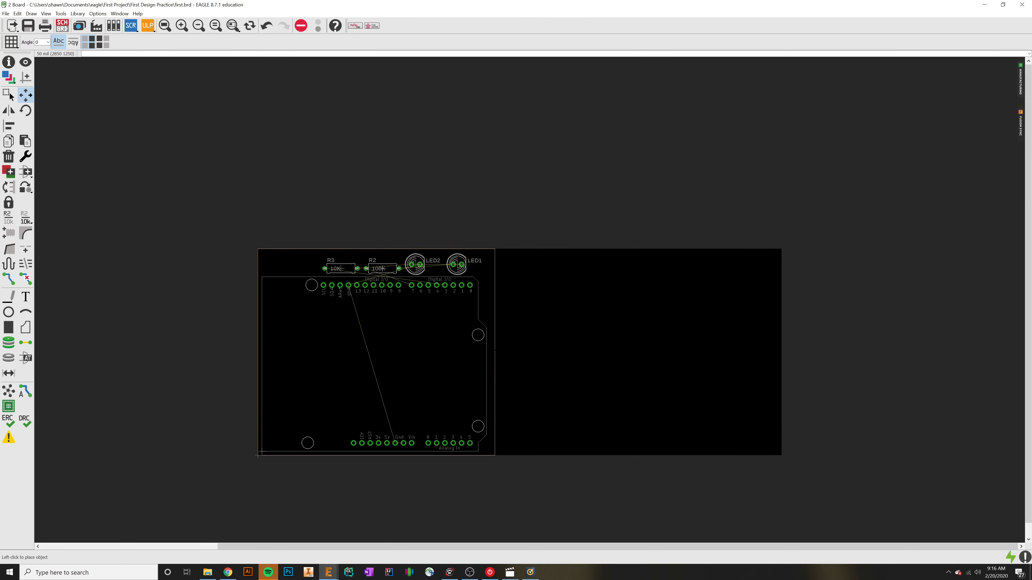
left_click(491, 350)
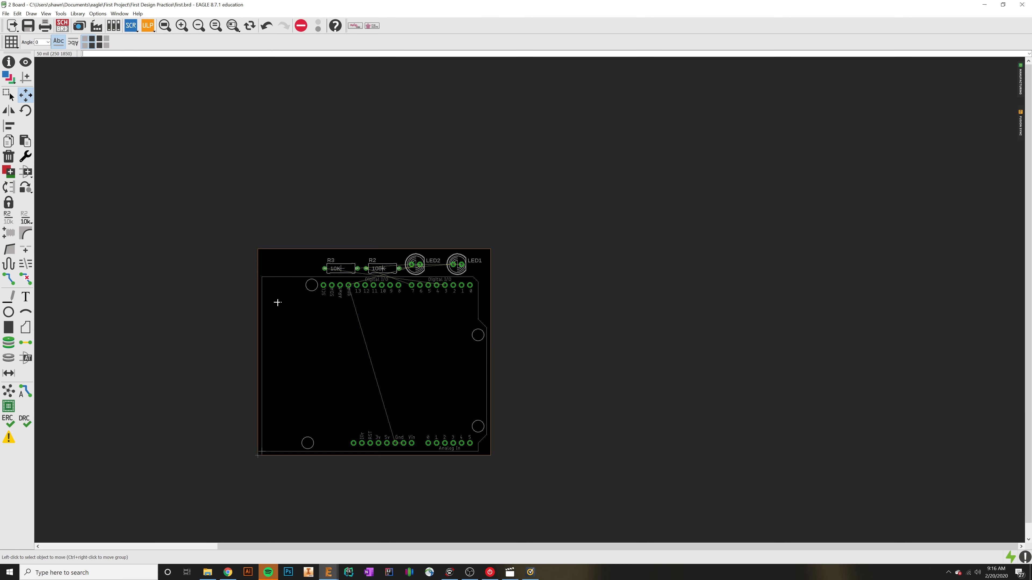
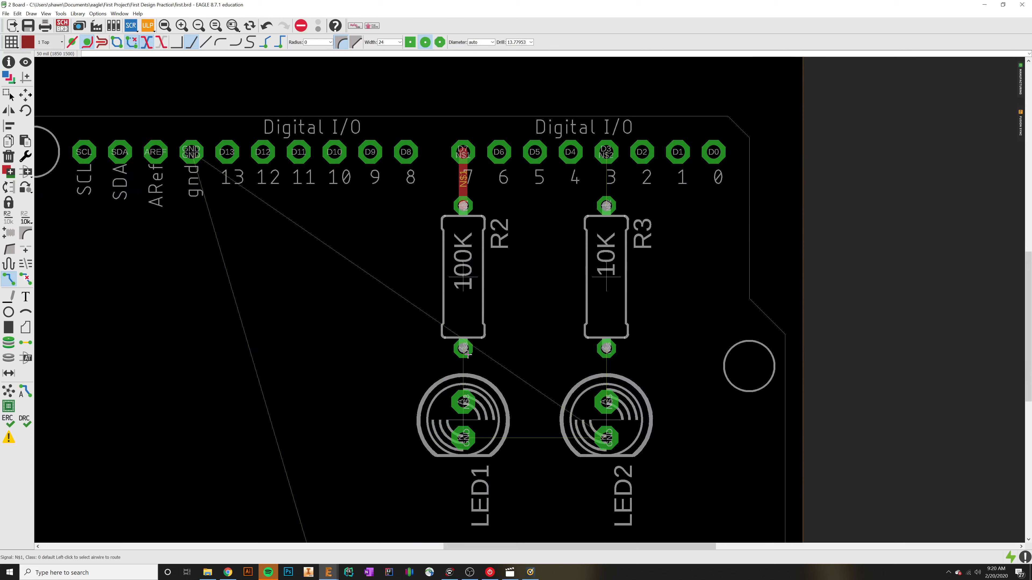
Step: Route R2's lower pad to LED1's upper pad, and LED1's ground pad to the Arduino's upper gnd pin
left_click(463, 349)
left_click(463, 402)
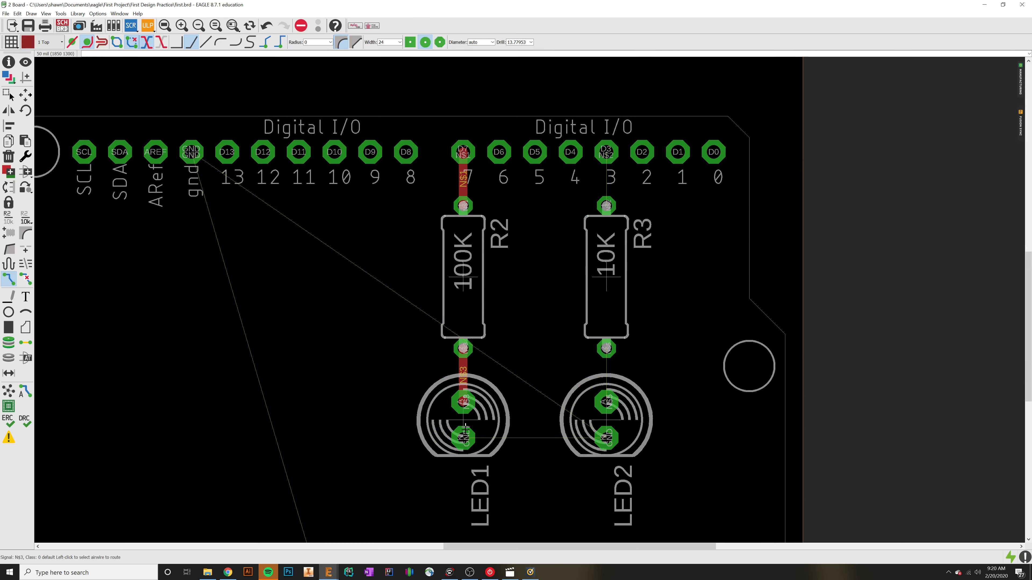
left_click(463, 438)
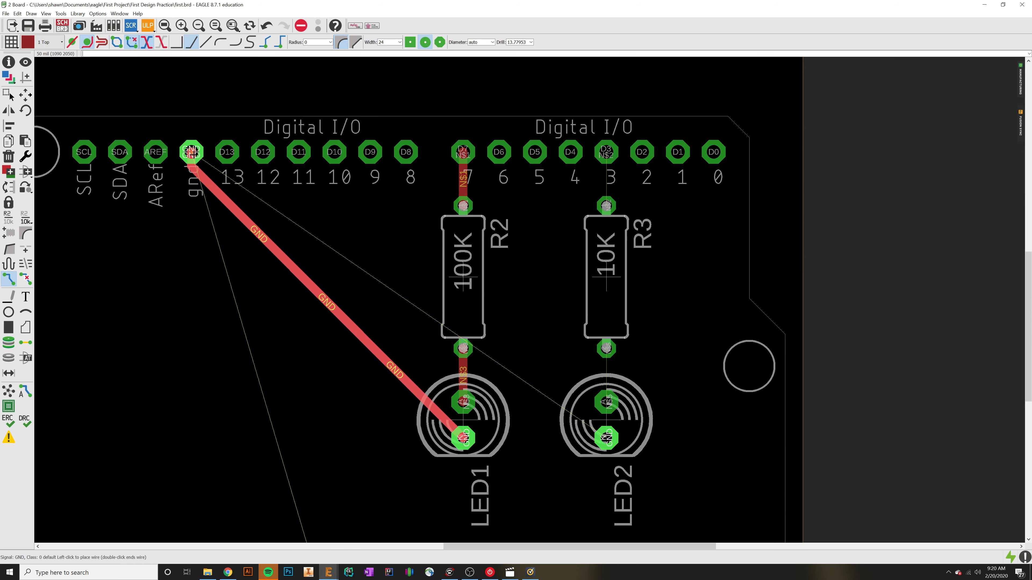
left_click(191, 152)
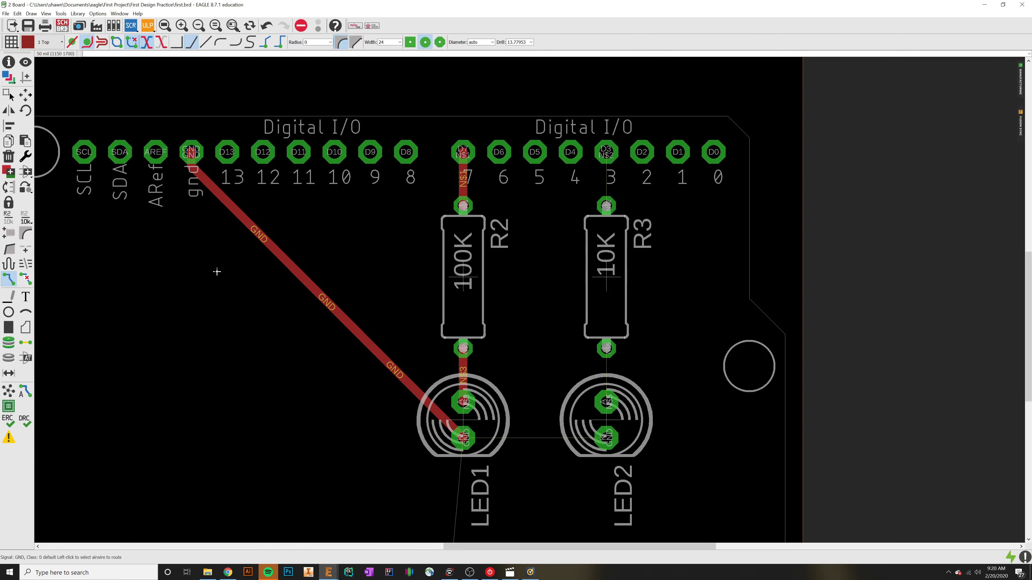
Step: Switch to Chrome and search Google Images for "pcb trace width current"
left_click(237, 576)
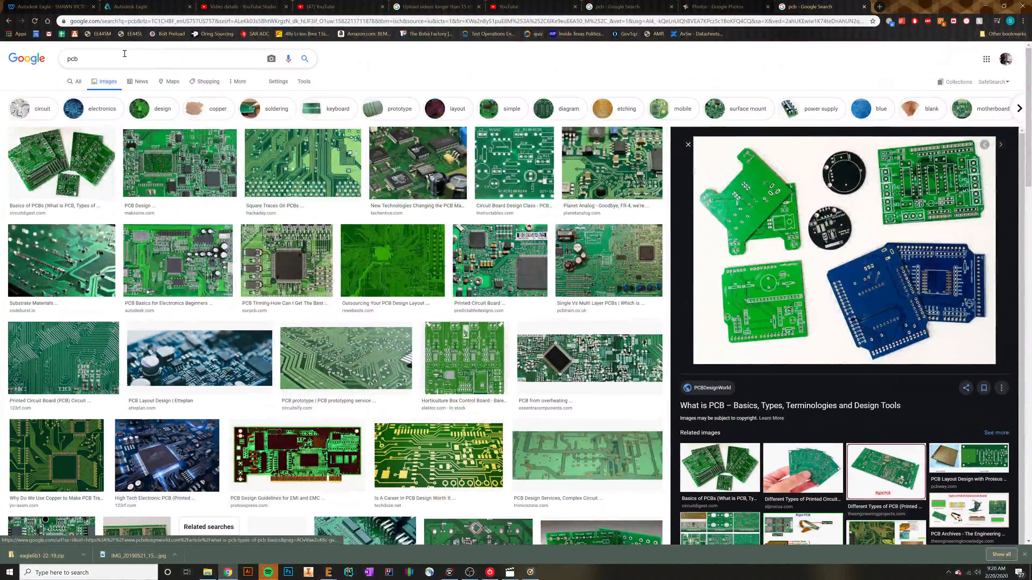
left_click_drag(125, 55, 12, 46)
key("BackSpace")
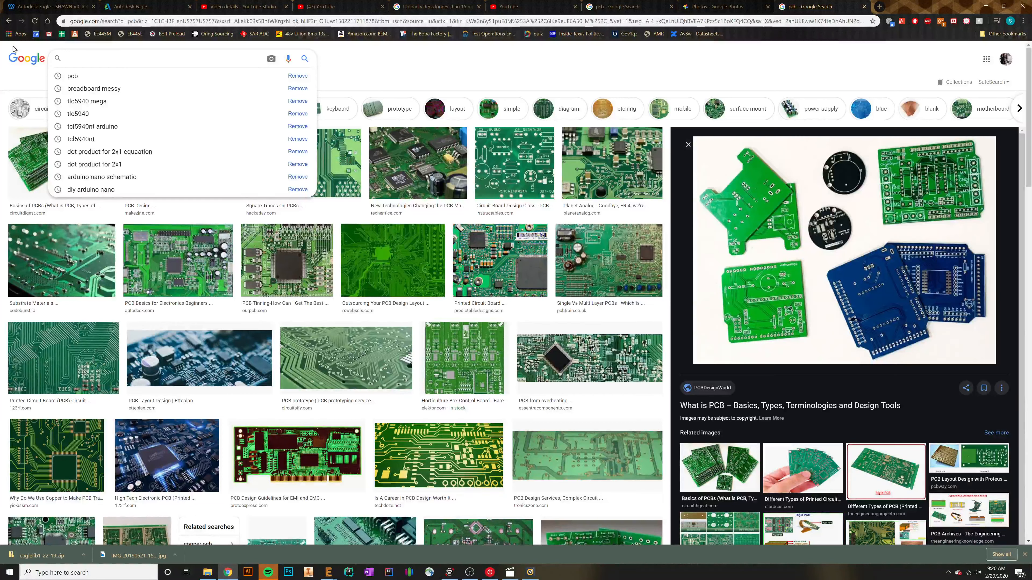
type("p")
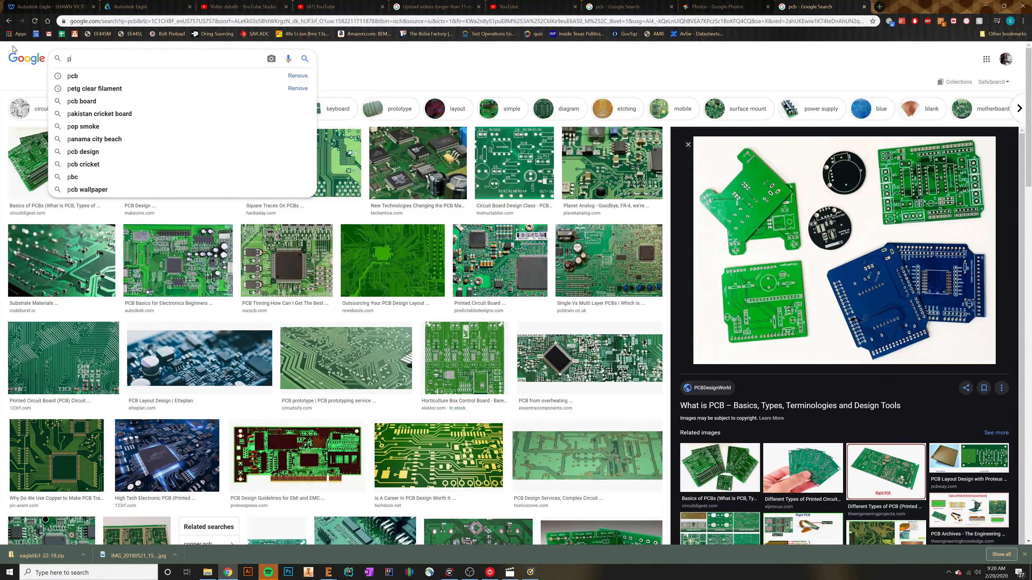
type("cb trace w")
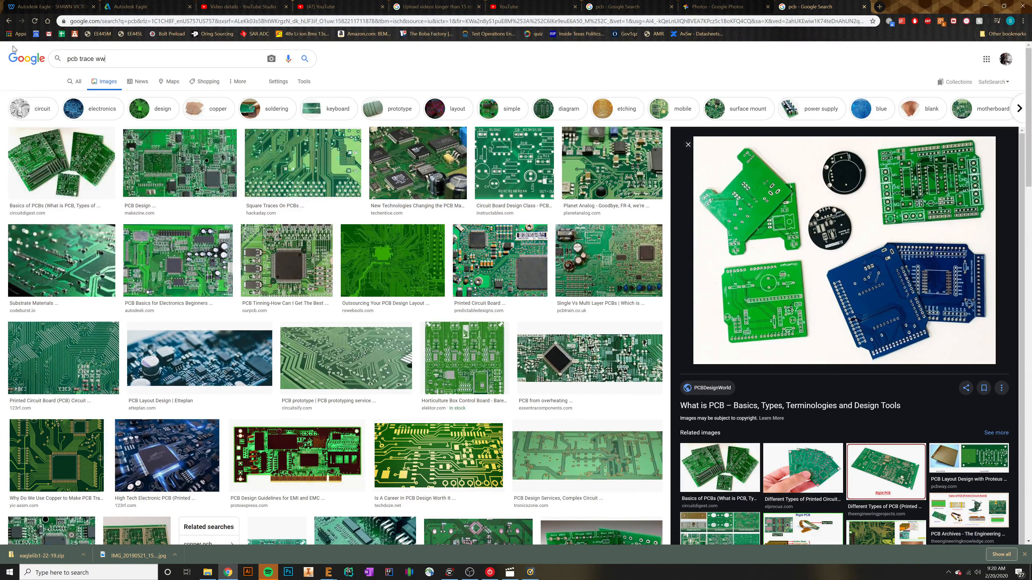
type("idth current")
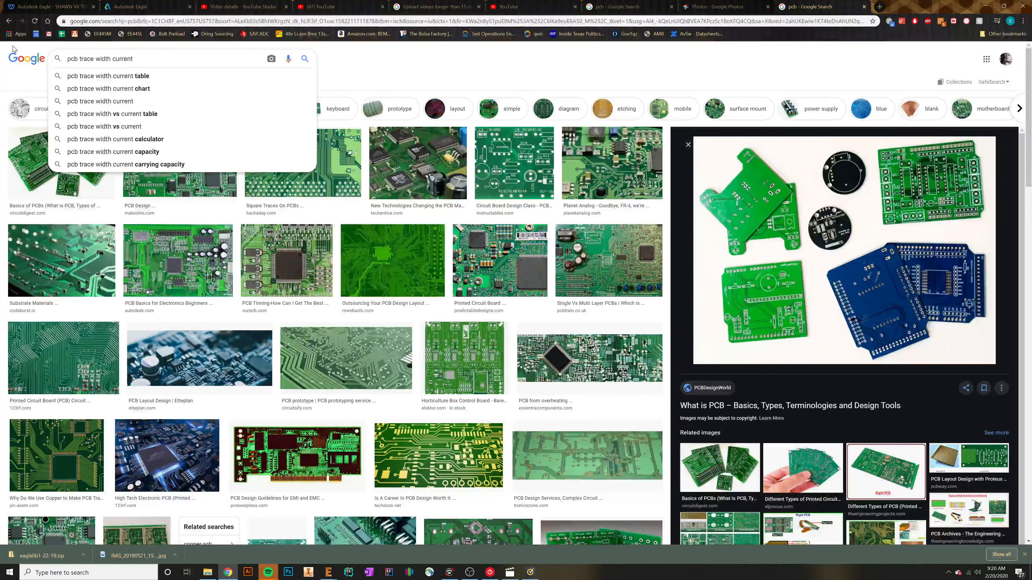
key("Return")
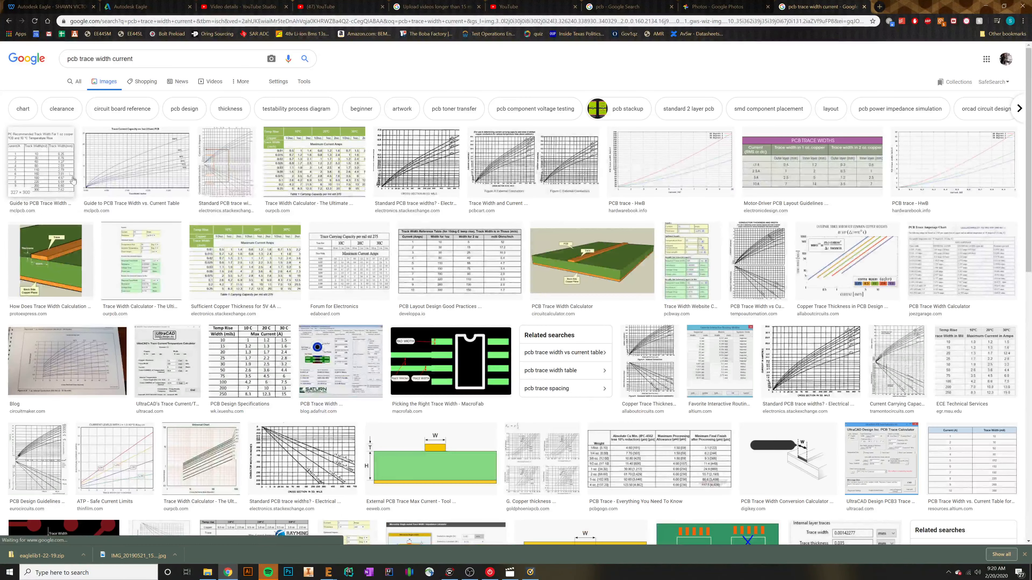
Step: Examine the Millennium Circuits Limited table of recommended track widths per current, and return to the EAGLE board
left_click(41, 163)
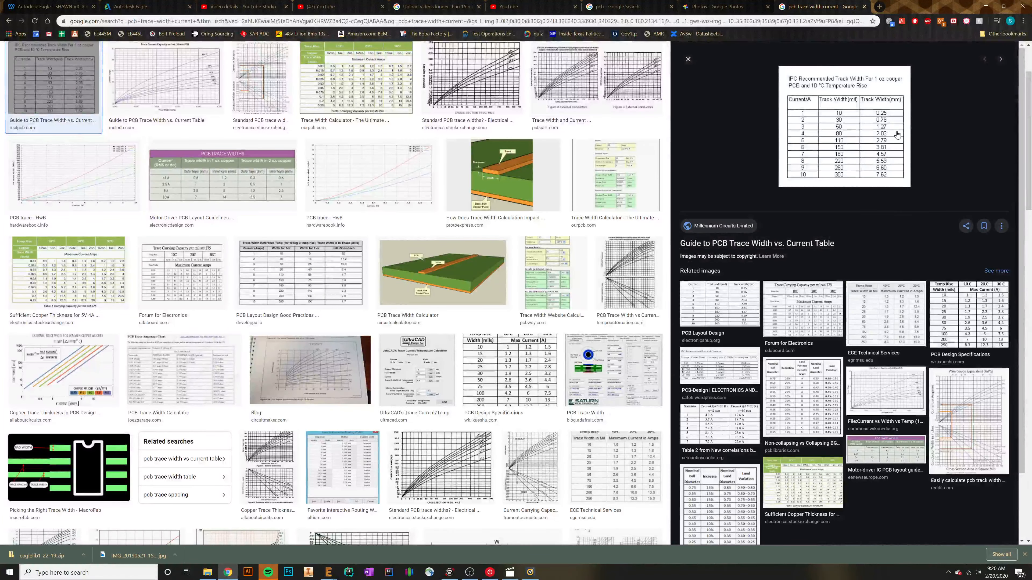
scroll(887, 114, "up", 2)
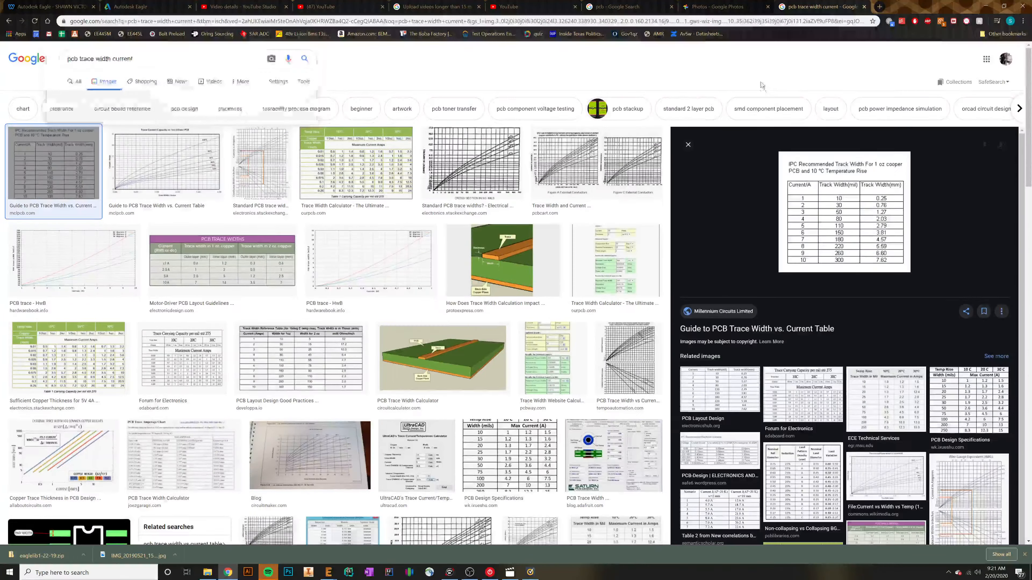
scroll(764, 87, "down", 2)
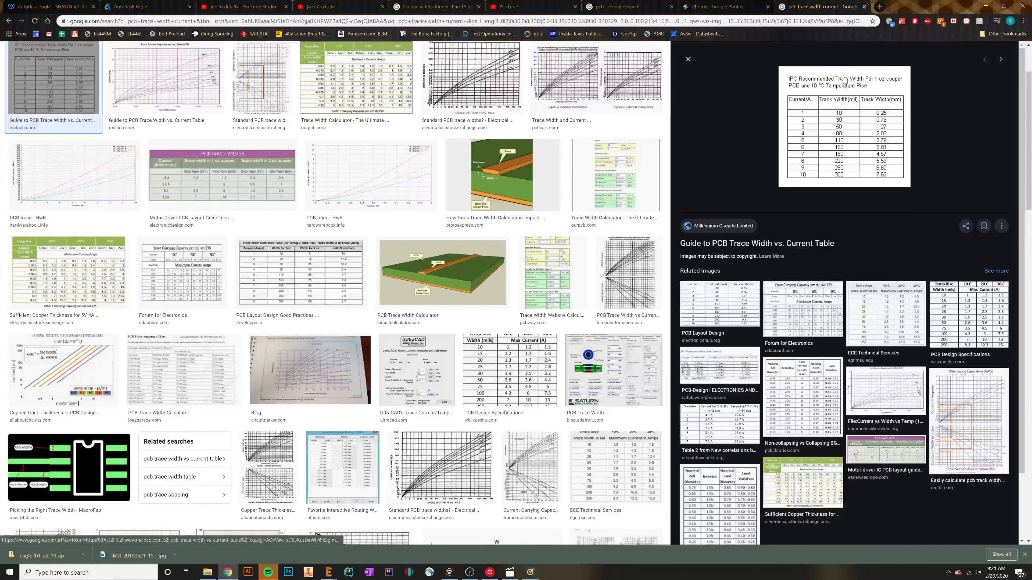
left_click(990, 6)
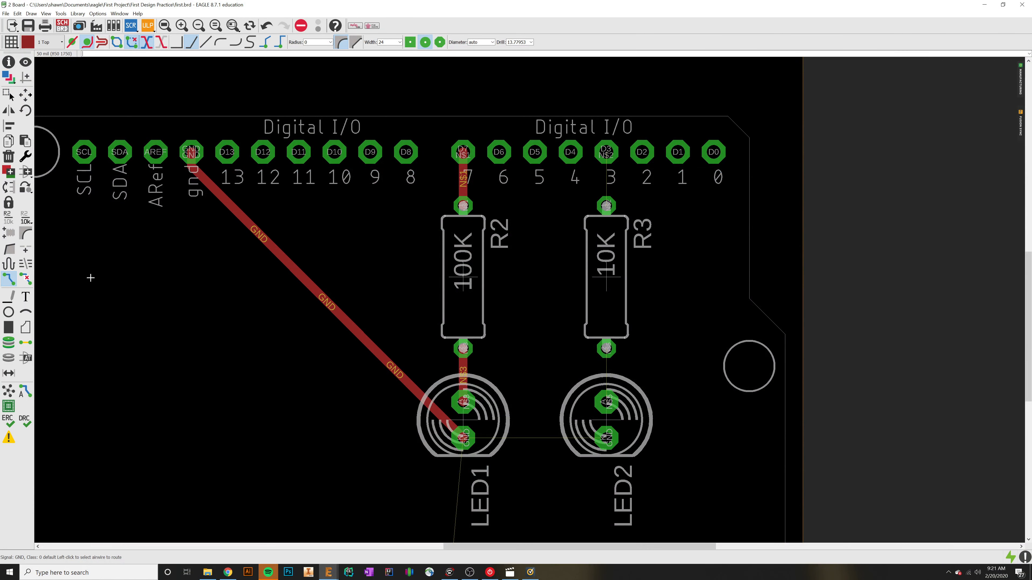
Step: Route Arduino pin 3 to R3's upper pad, and R3's lower pad to LED2's upper pad
left_click(613, 158)
left_click(606, 206)
left_click(606, 348)
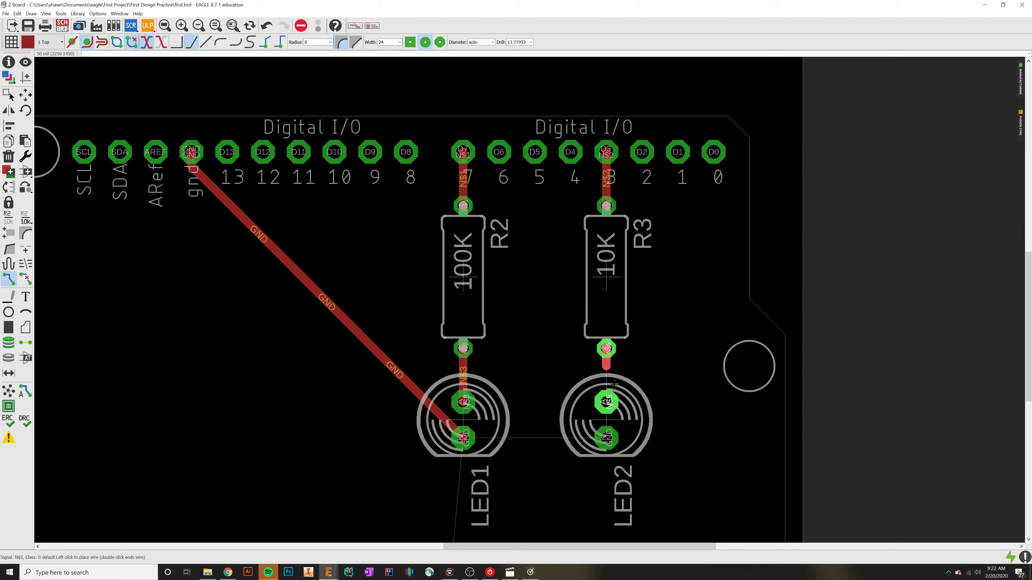
left_click(607, 402)
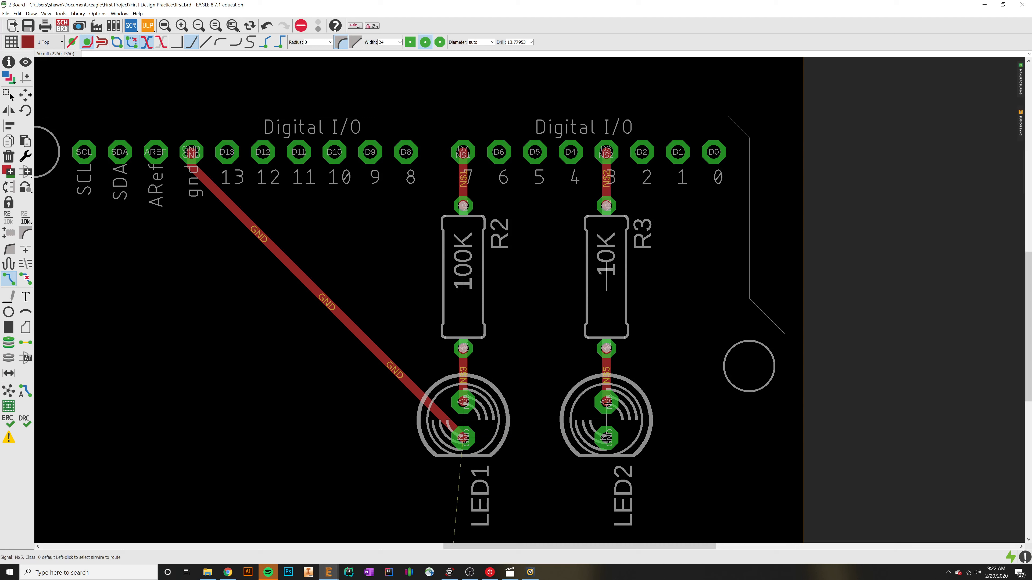
Step: Lower the system volume to 3 and close the volume control
left_click(977, 572)
left_click(932, 553)
left_click_drag(932, 553, 918, 554)
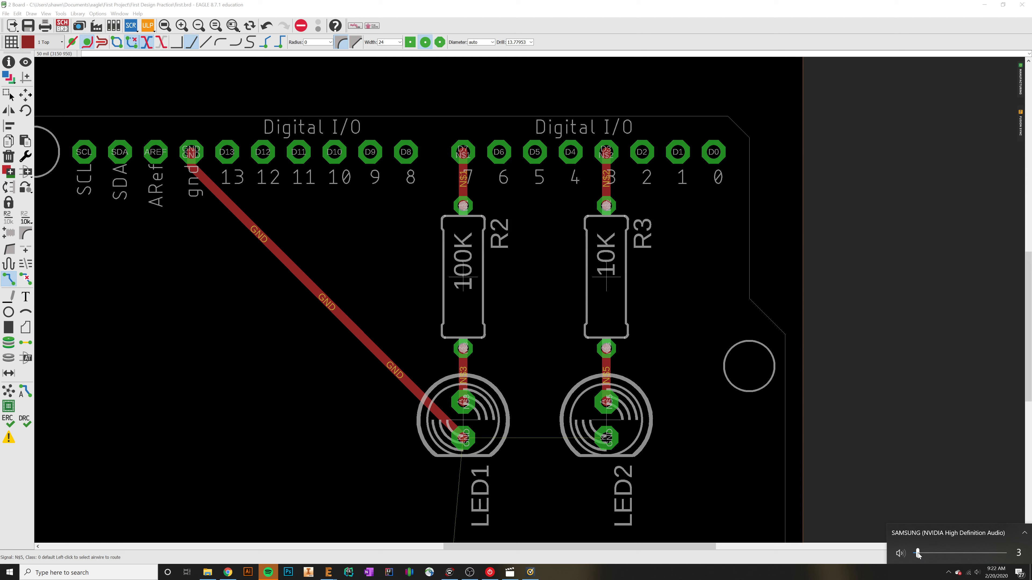
left_click(474, 435)
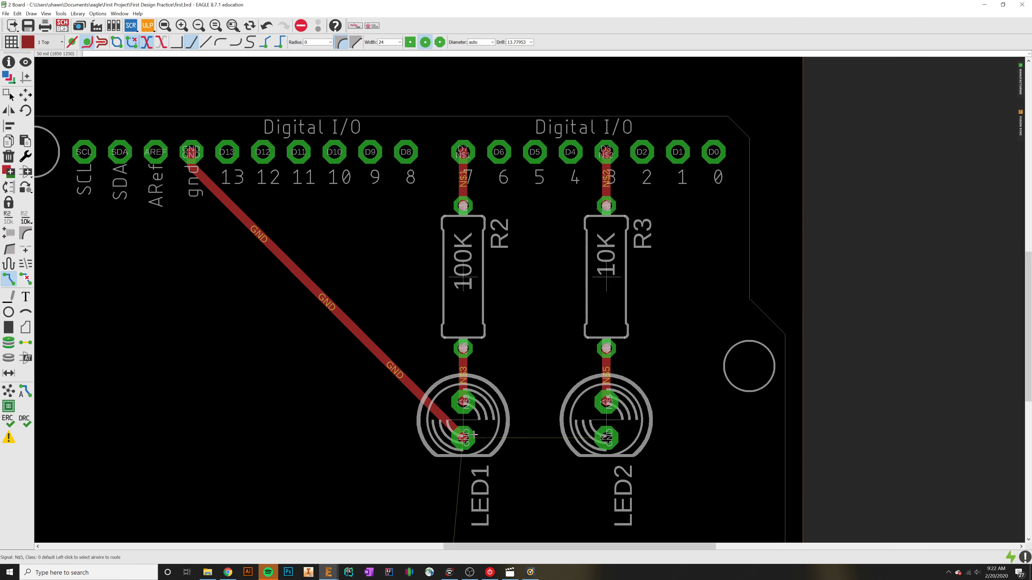
Step: Route LED2's ground pad to LED1's ground pad, and continue from LED1 to the two Gnd pins beside Vin
left_click(607, 439)
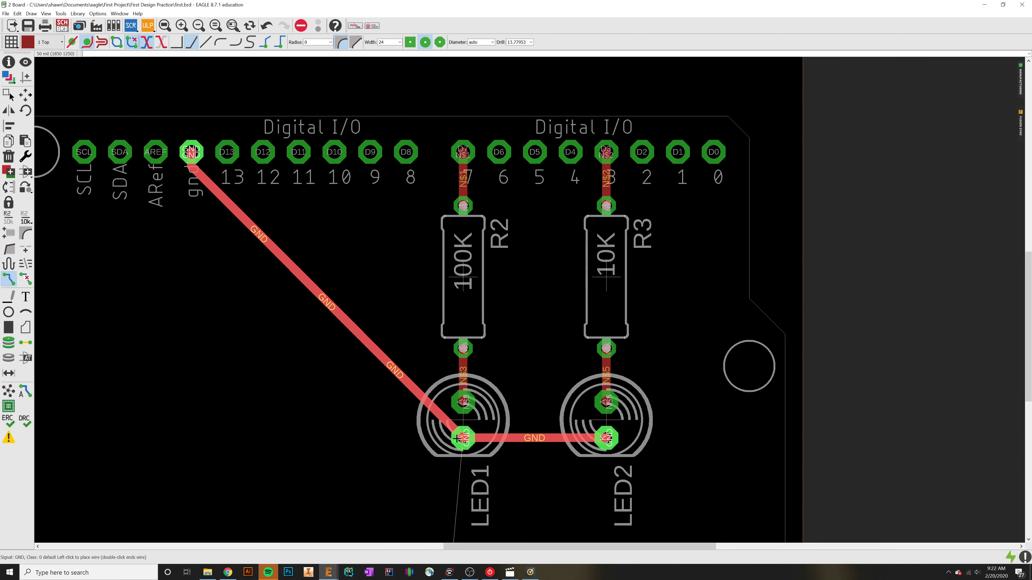
left_click(458, 437)
scroll(485, 399, "down", 3)
middle_click_drag(509, 461, 535, 278)
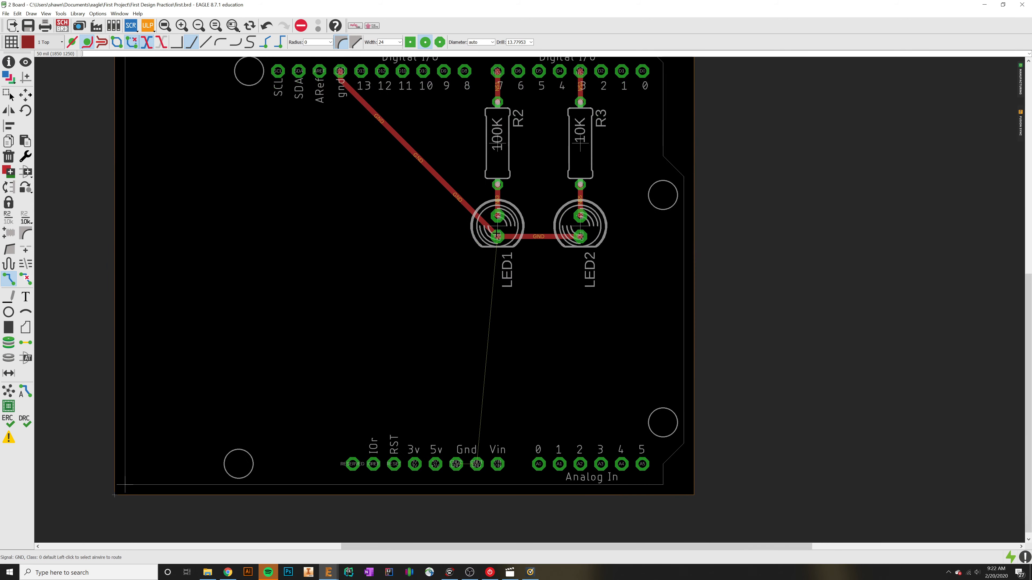
left_click(496, 236)
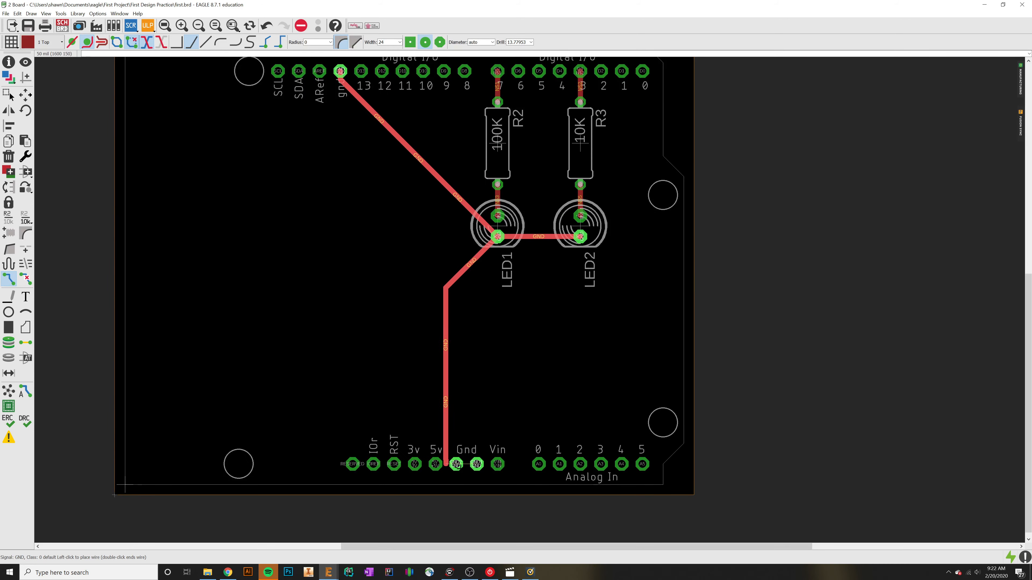
left_click(476, 464)
left_click(476, 464)
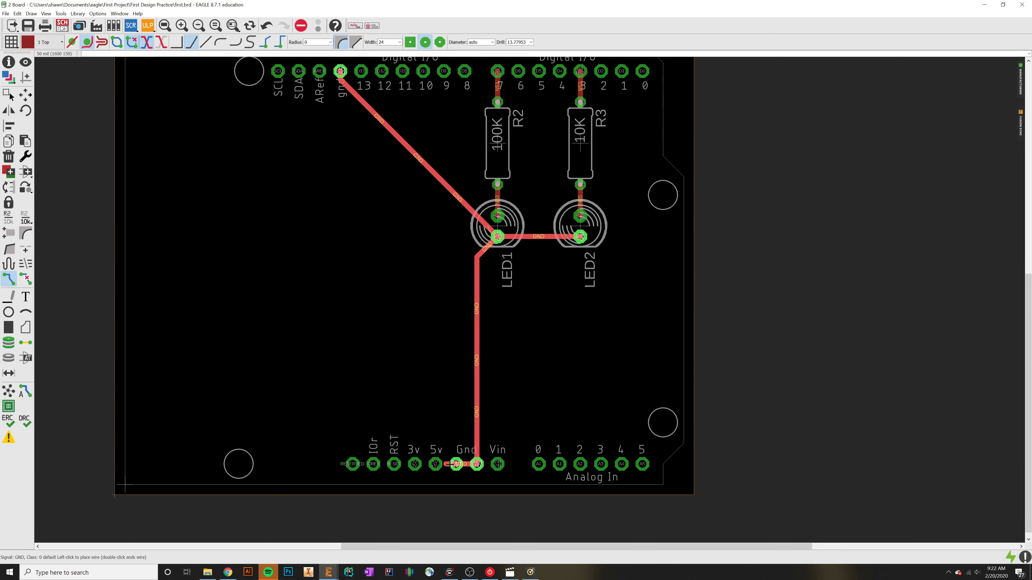
left_click(456, 463)
Step: Examine the routed board, following the ground traces from the upper gnd pin past both LEDs to the Gnd pins beside Vin
middle_click_drag(438, 301, 482, 334)
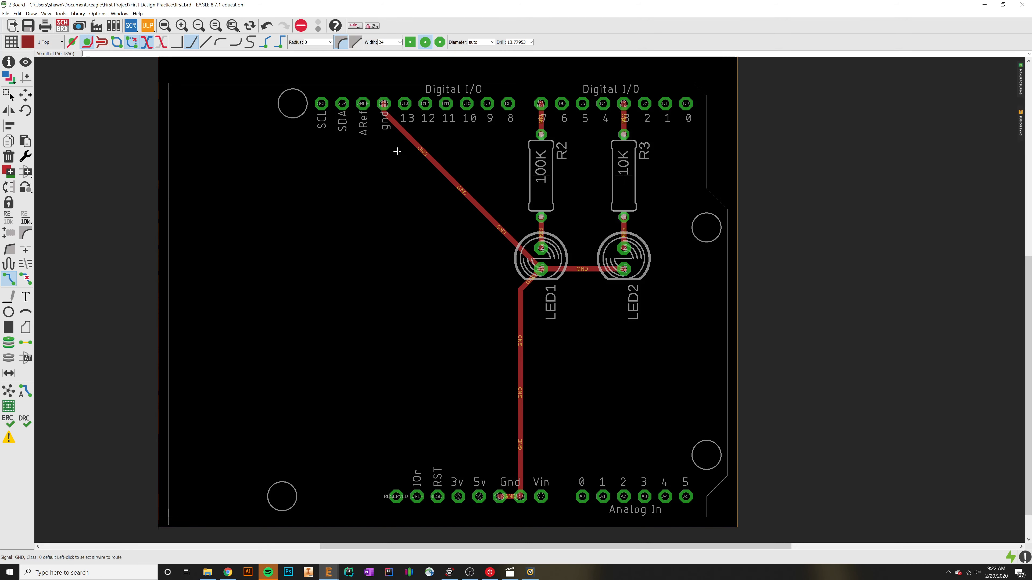
middle_click_drag(397, 151, 445, 188)
scroll(440, 182, "down", 1)
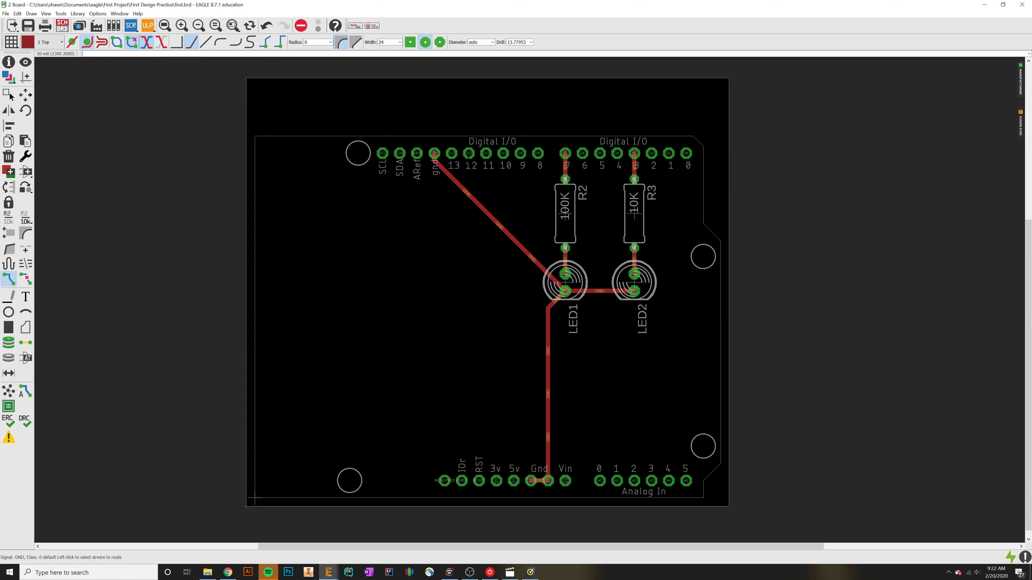
scroll(569, 300, "up", 2)
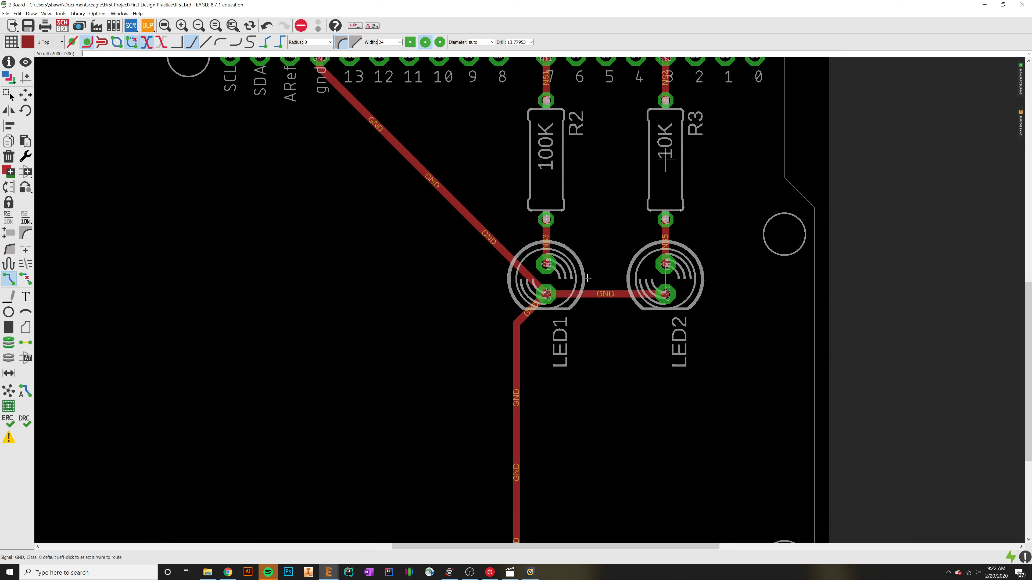
scroll(579, 275, "up", 2)
middle_click_drag(645, 233, 687, 318)
middle_click_drag(241, 68, 399, 209)
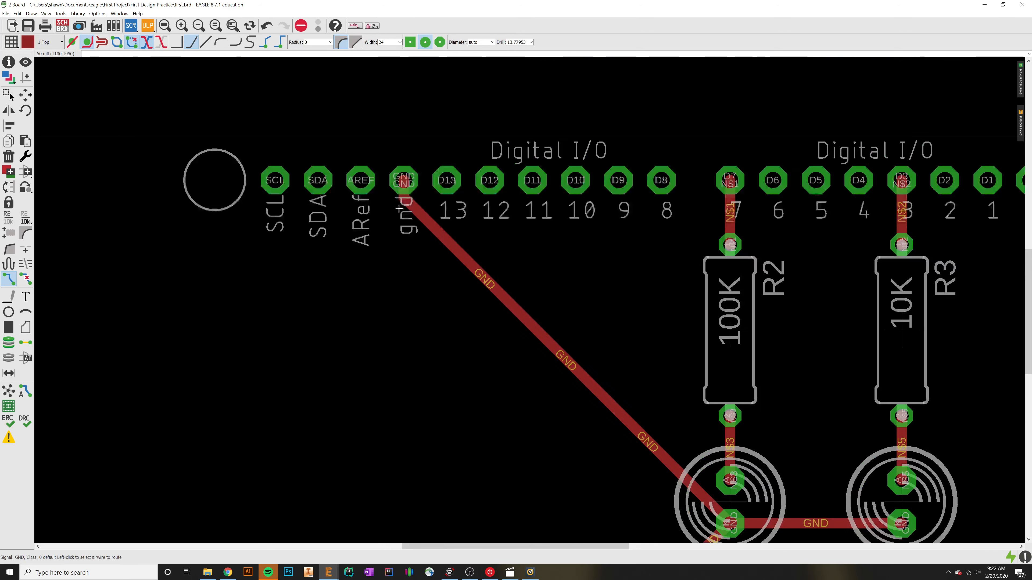
scroll(435, 211, "down", 2)
scroll(436, 212, "up", 2)
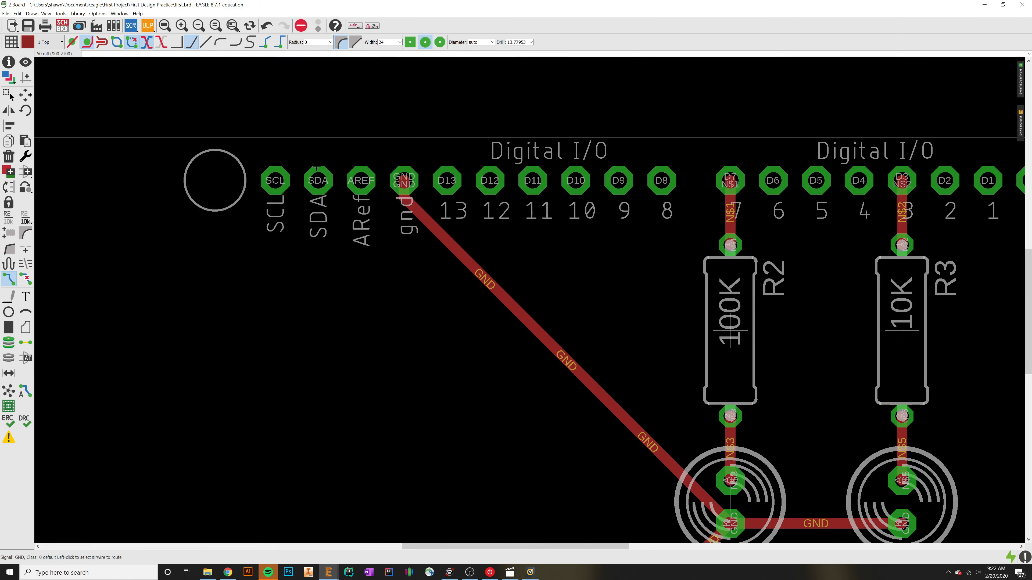
middle_click_drag(626, 399, 363, 202)
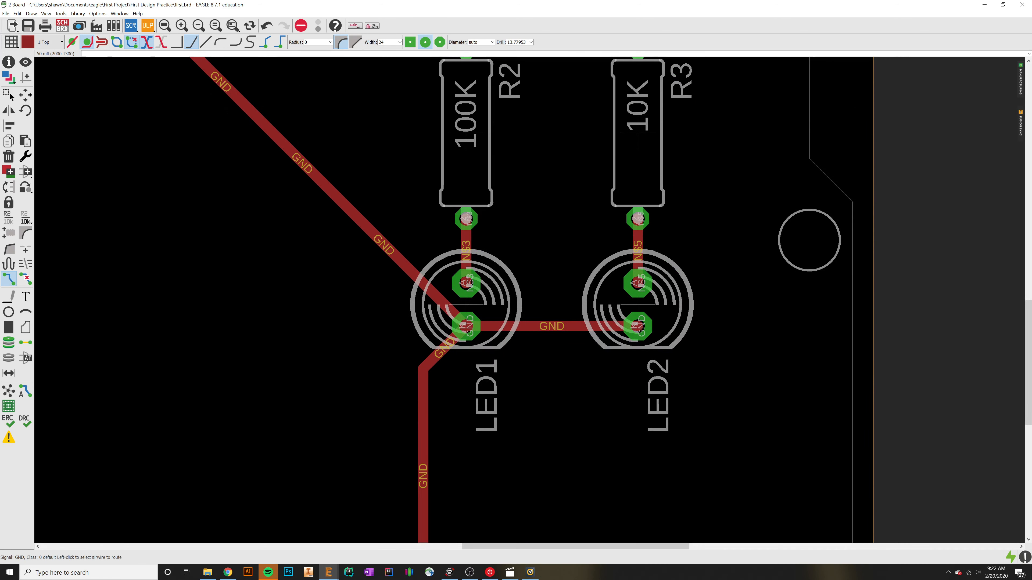
scroll(530, 309, "up", 2)
scroll(530, 309, "down", 2)
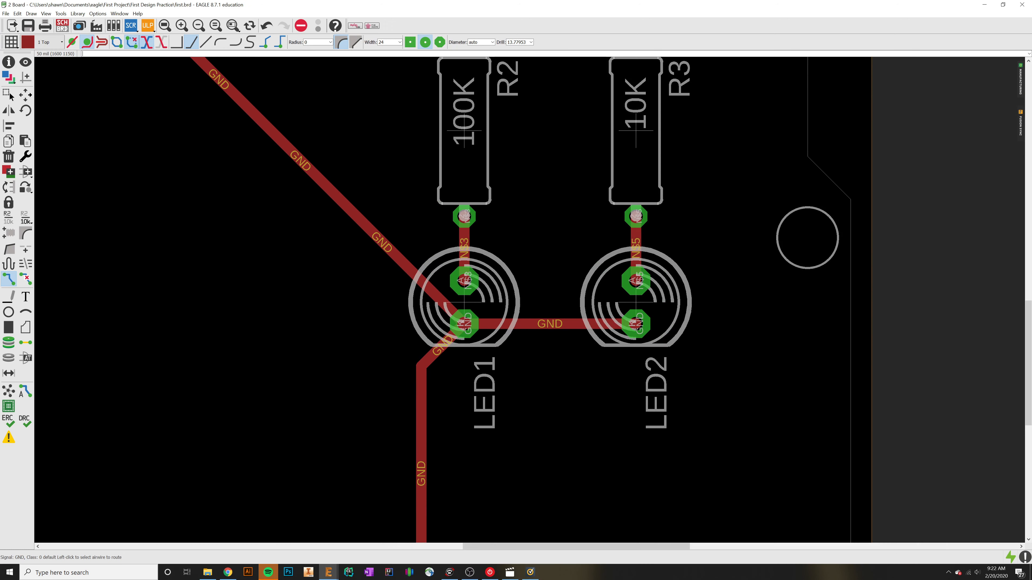
scroll(459, 349, "down", 3)
middle_click_drag(443, 467, 466, 281)
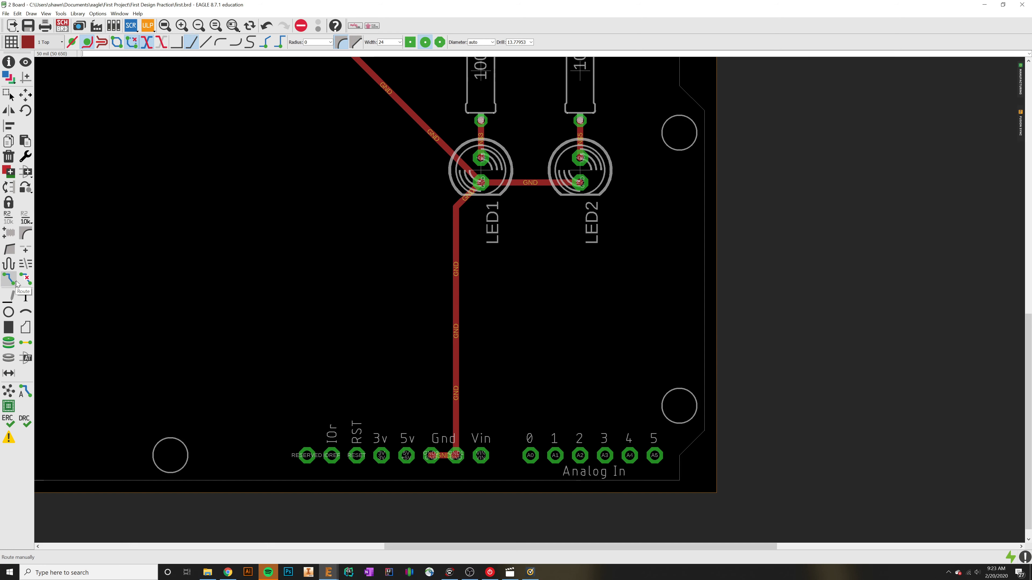
Step: Rip up all ground traces between the Arduino's gnd pins and the two LEDs
left_click(26, 279)
left_click(444, 456)
left_click(455, 437)
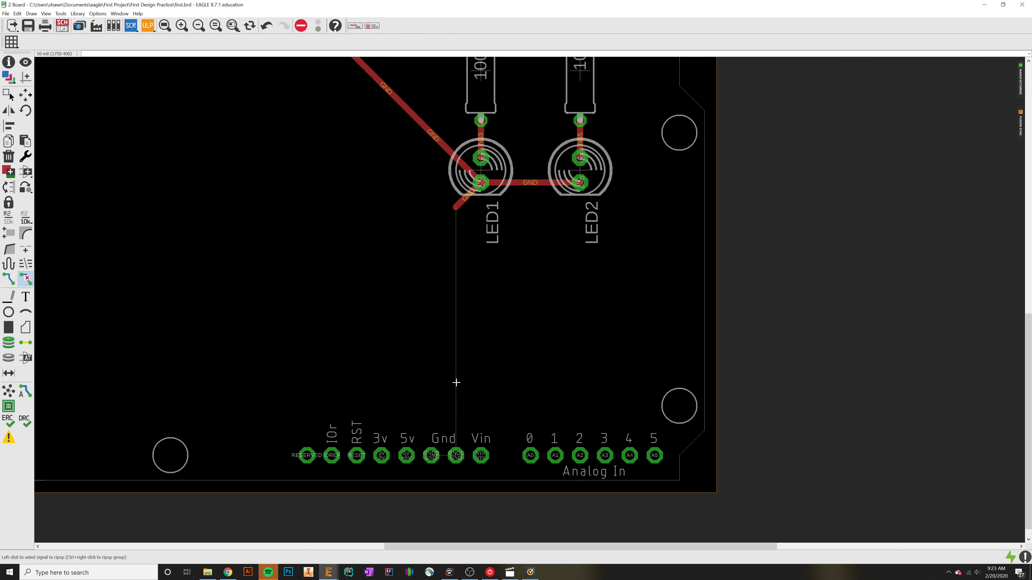
left_click(463, 198)
left_click(523, 182)
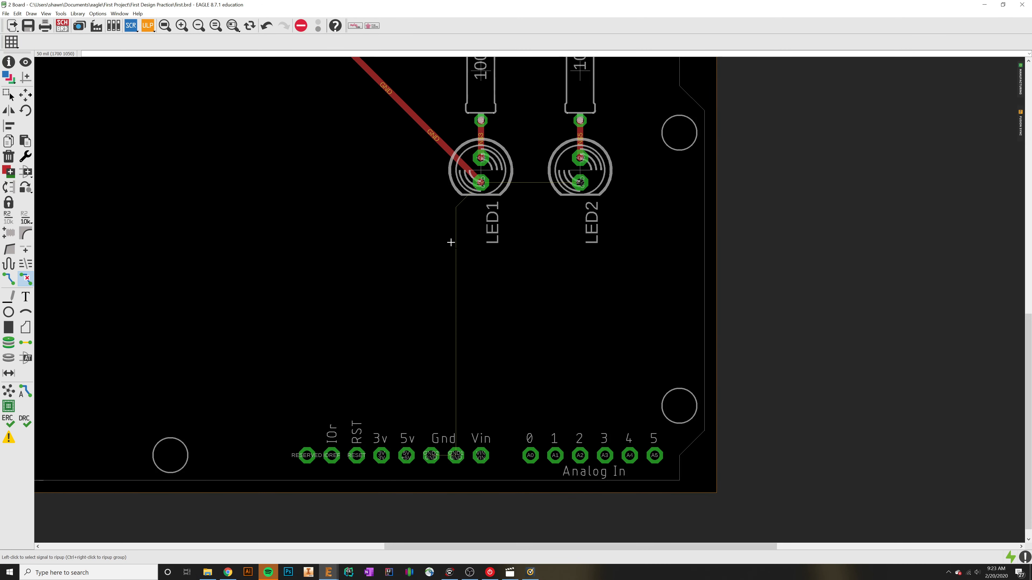
middle_click_drag(404, 130, 588, 285)
left_click(594, 266)
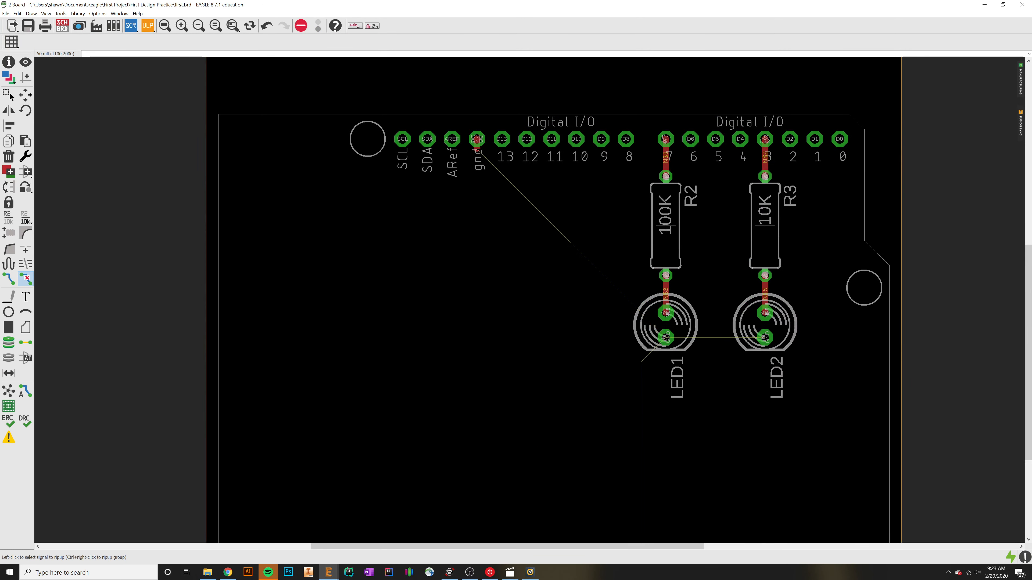
left_click(477, 145)
Step: Move the board outline's upper edge to just above the Arduino footprint
scroll(553, 375, "down", 3)
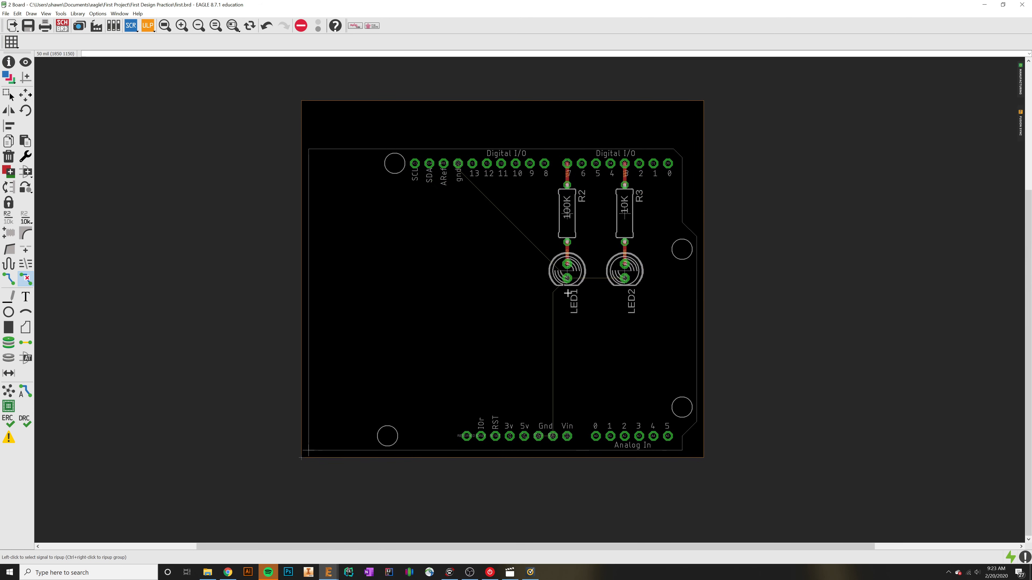
left_click(25, 94)
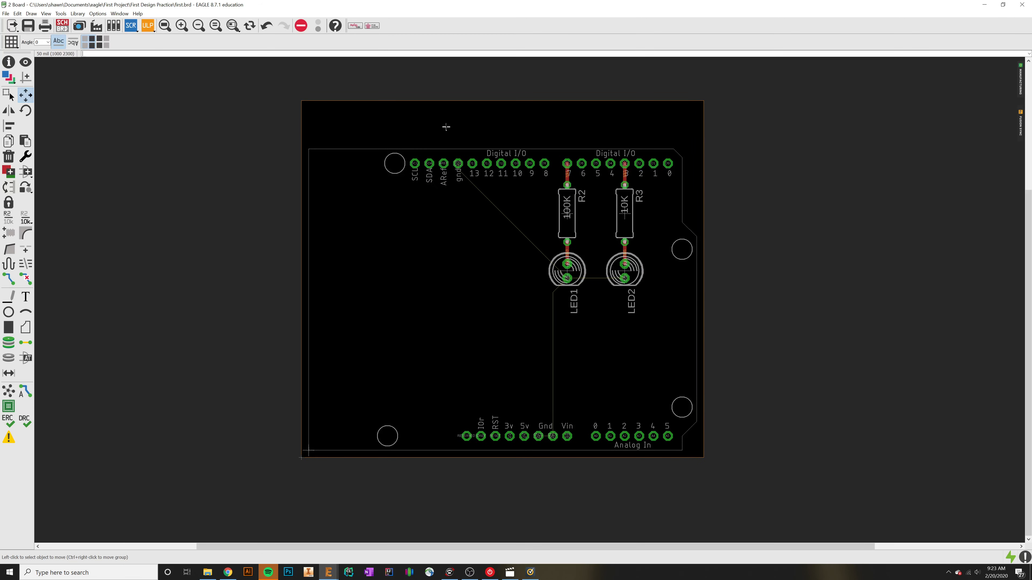
left_click(512, 101)
left_click(508, 143)
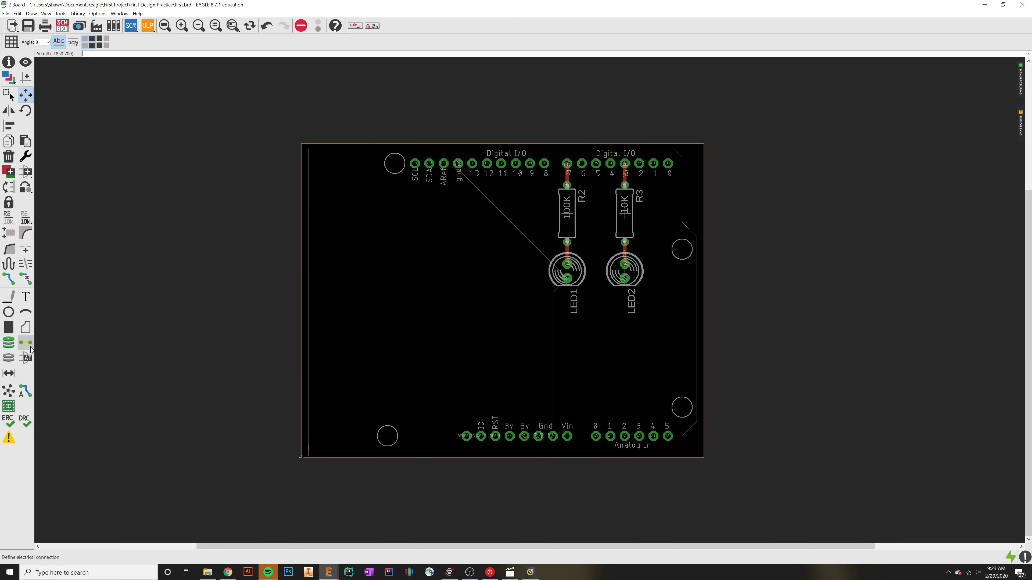
Step: Start the Polygon tool, and consult the browser's image of a PCB trace above a back-side copper plane before returning to the board
left_click(27, 330)
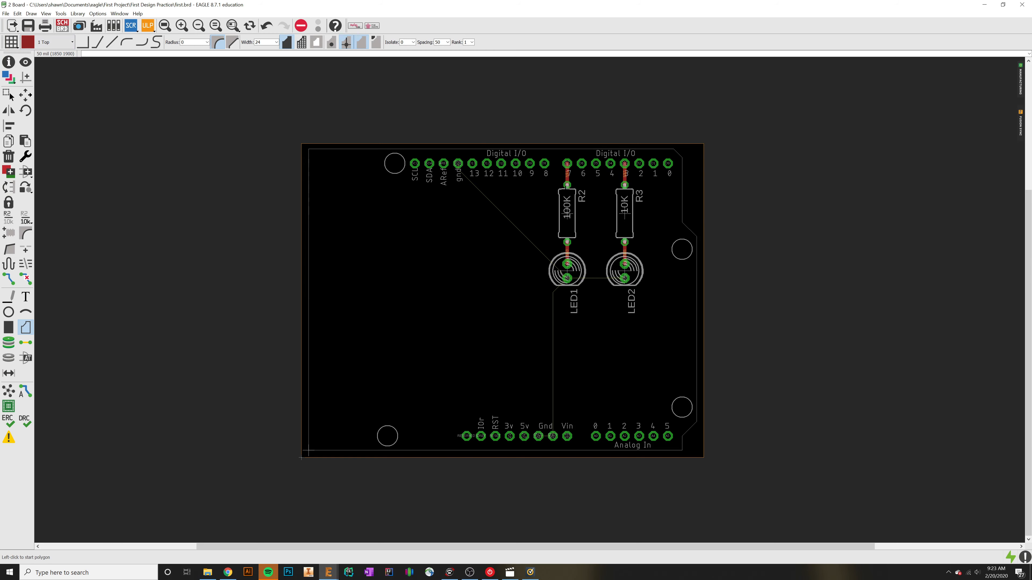
scroll(573, 173, "up", 5)
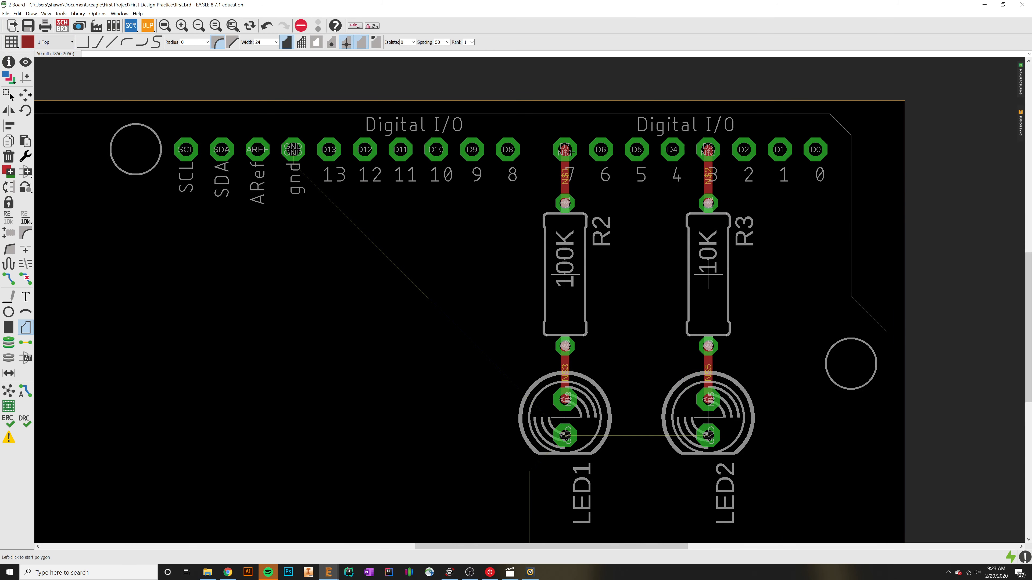
left_click(229, 573)
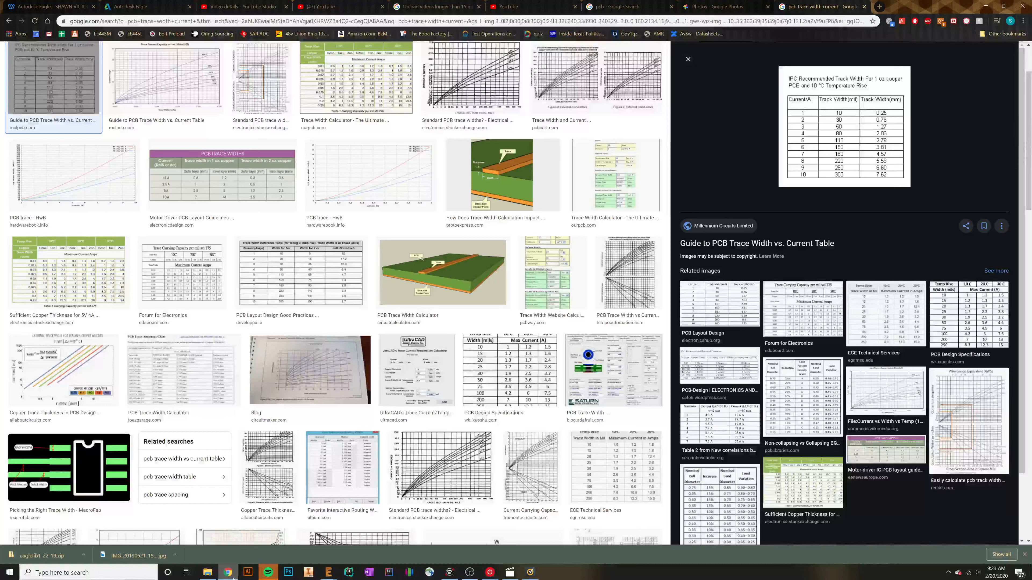
left_click(508, 189)
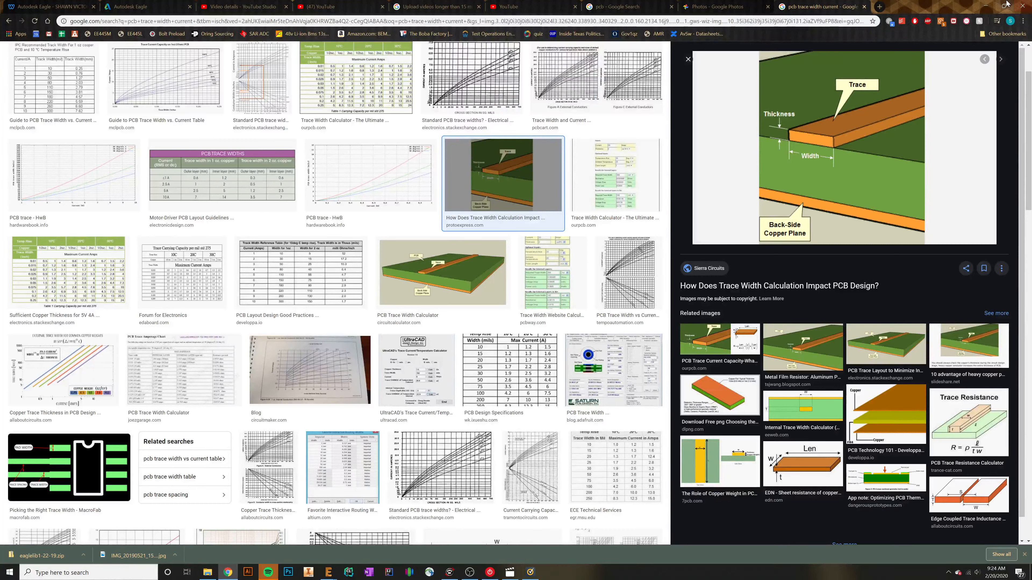
left_click(986, 6)
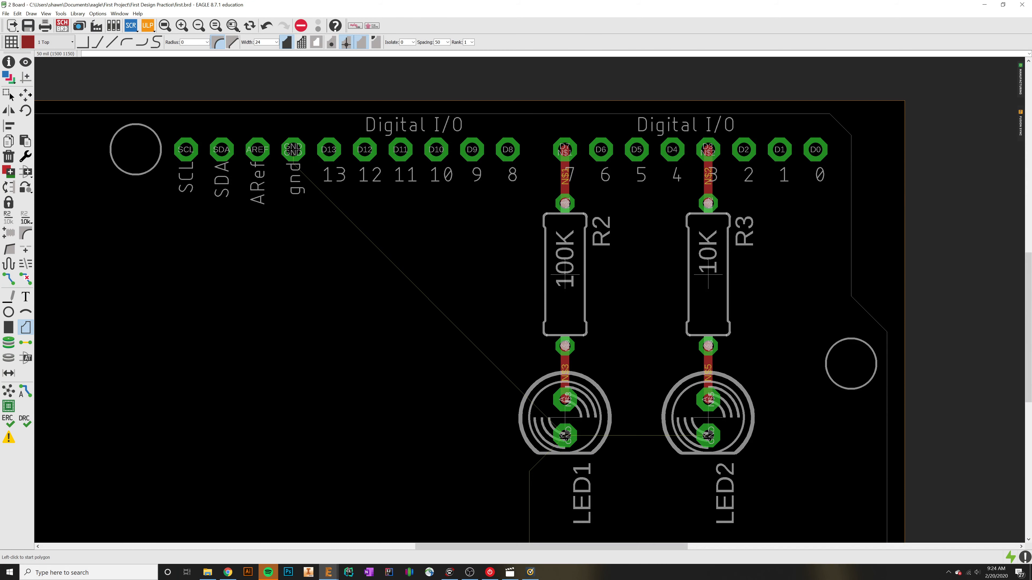
Step: Draw a closed rectangular polygon on the Top layer around the whole board, just outside its outline, using right-angle bends
scroll(504, 114, "down", 3)
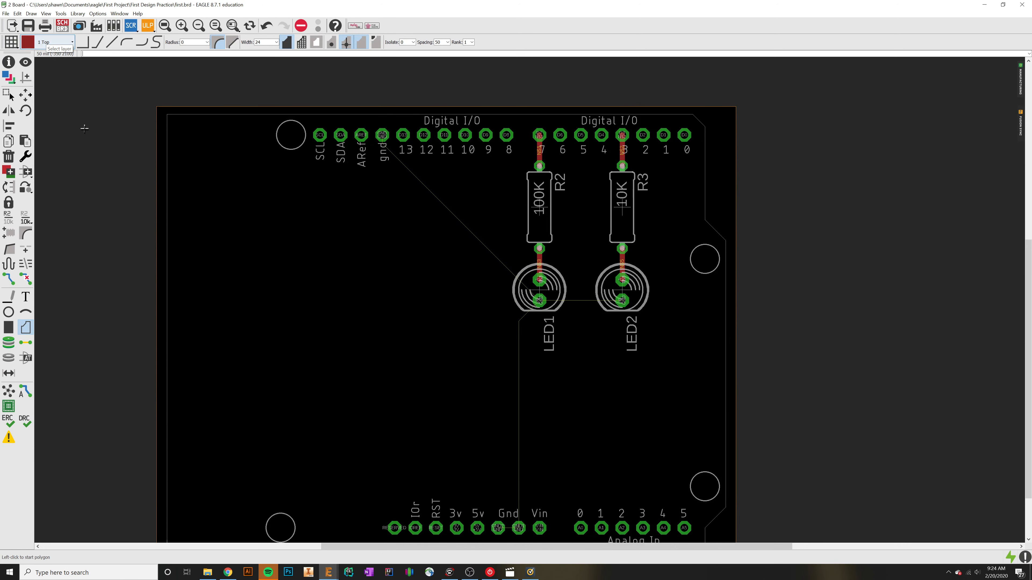
middle_click_drag(140, 244, 147, 200)
scroll(145, 198, "up", 1)
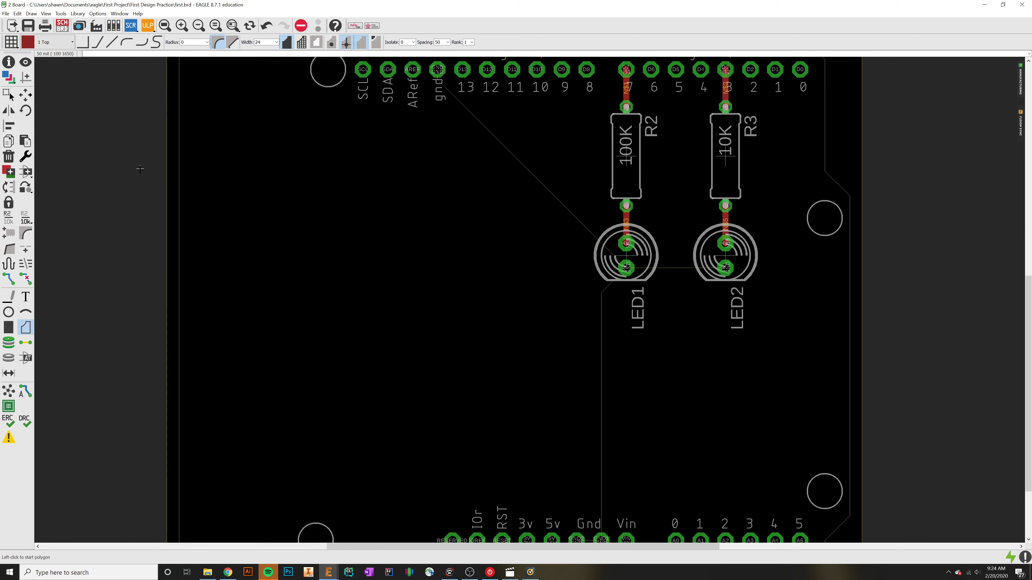
scroll(138, 155, "down", 2)
left_click(133, 68)
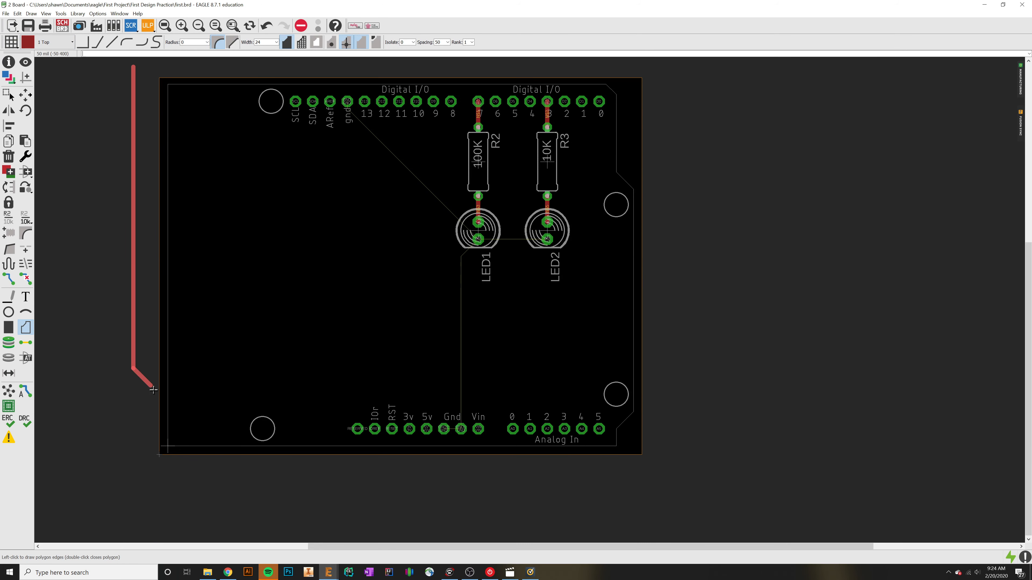
right_click(140, 472)
right_click(140, 472)
right_click(140, 471)
right_click(140, 471)
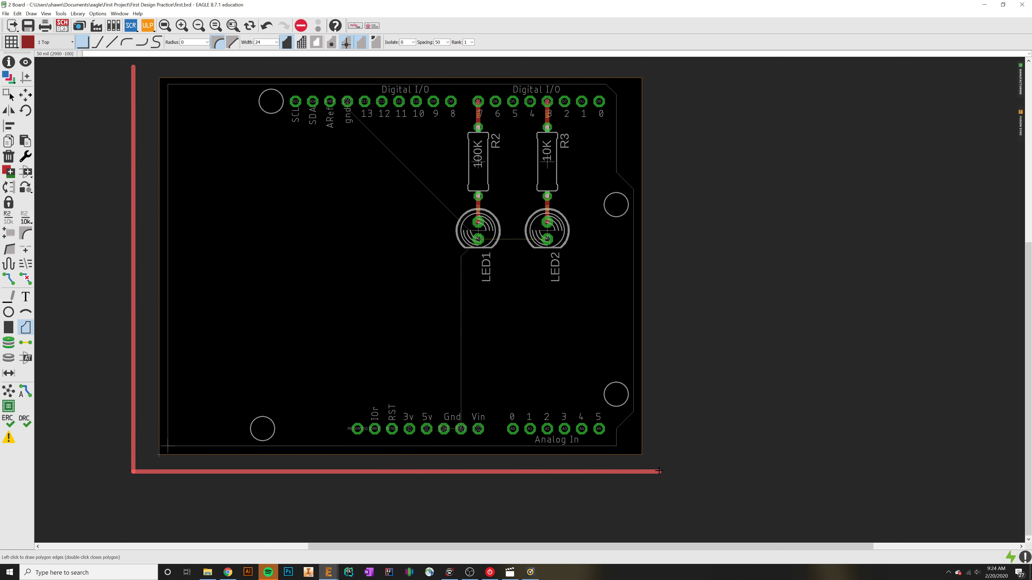
left_click(658, 470)
scroll(134, 66, "up", 2)
scroll(136, 71, "up", 2)
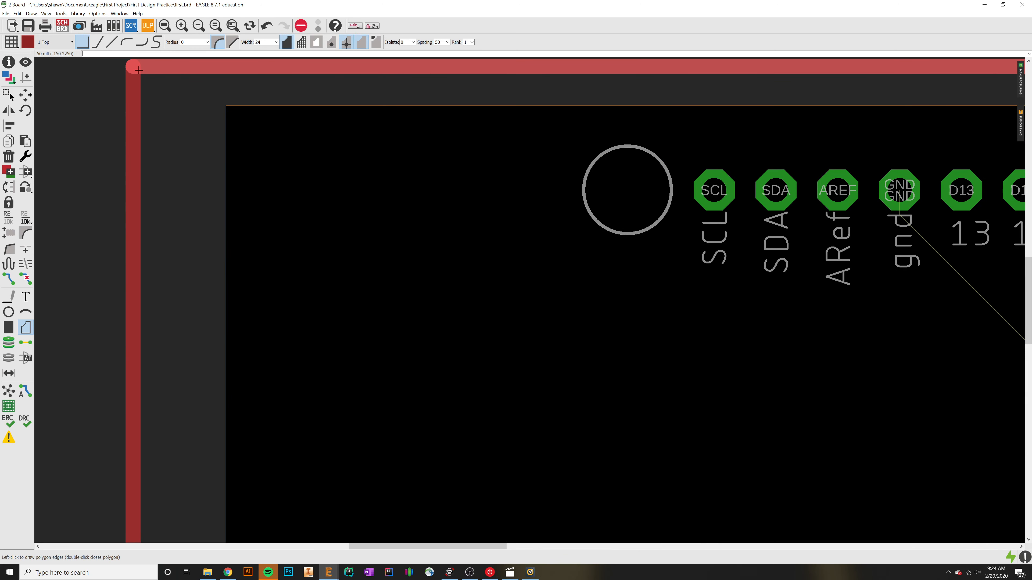
left_click(139, 70)
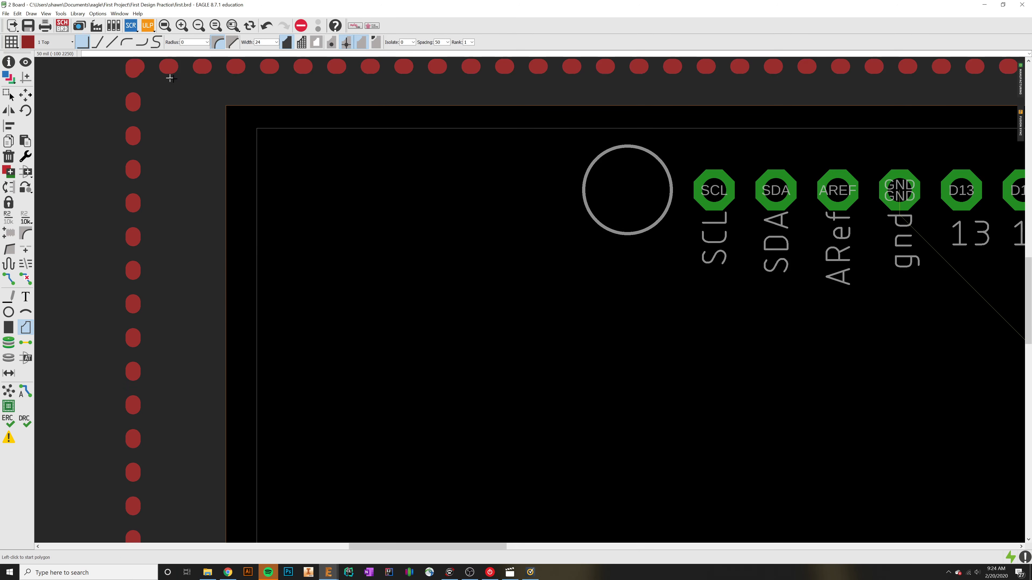
Step: Rename the polygon surrounding the board as GND, applying the name to this polygon only
scroll(158, 76, "down", 4)
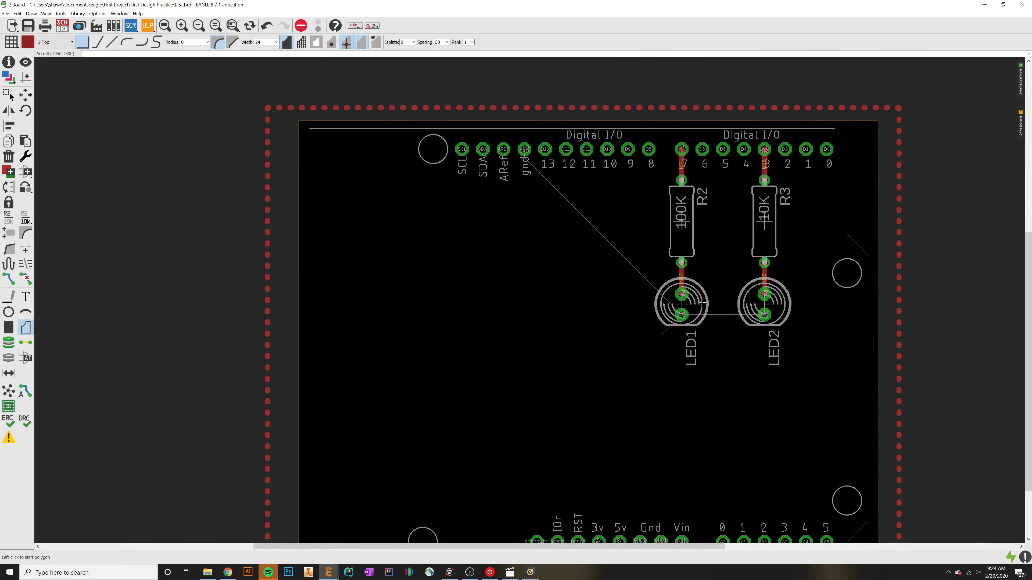
middle_click_drag(915, 188, 870, 165)
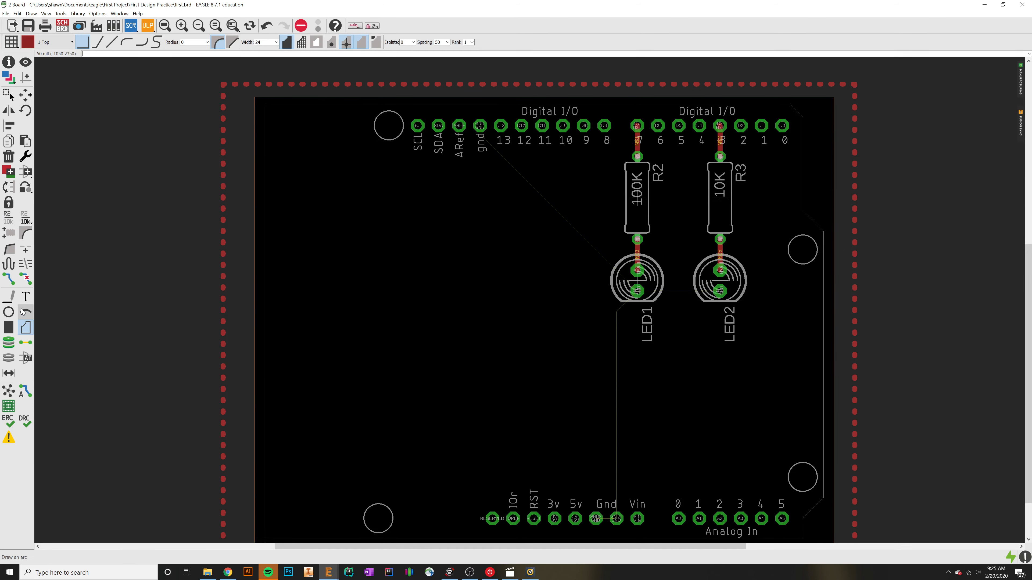
left_click(8, 218)
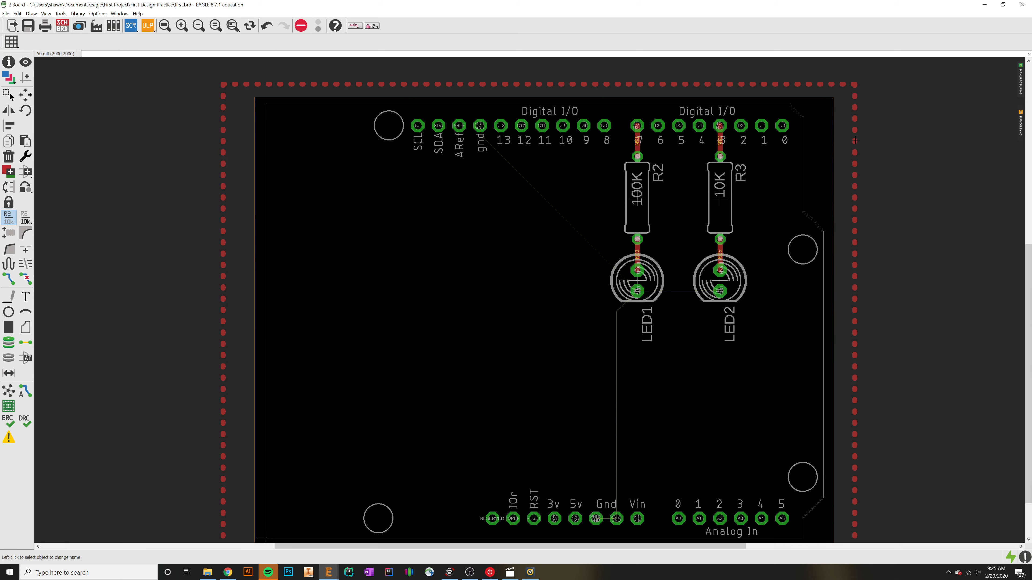
left_click(855, 141)
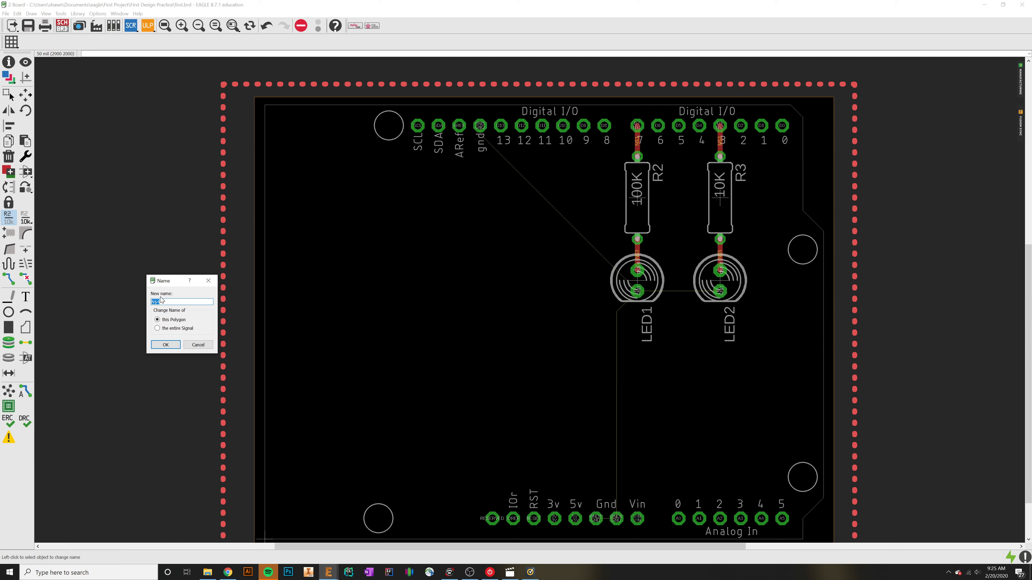
type("GND")
left_click(163, 346)
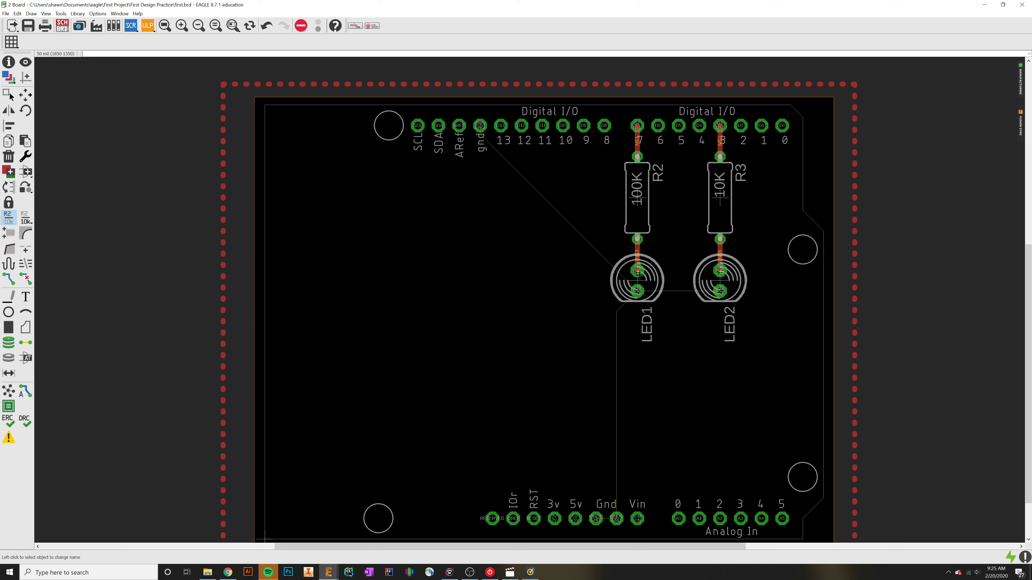
Step: Try moving LED1 to just beneath the SDA and ARef pins, and undo that move
left_click(579, 243)
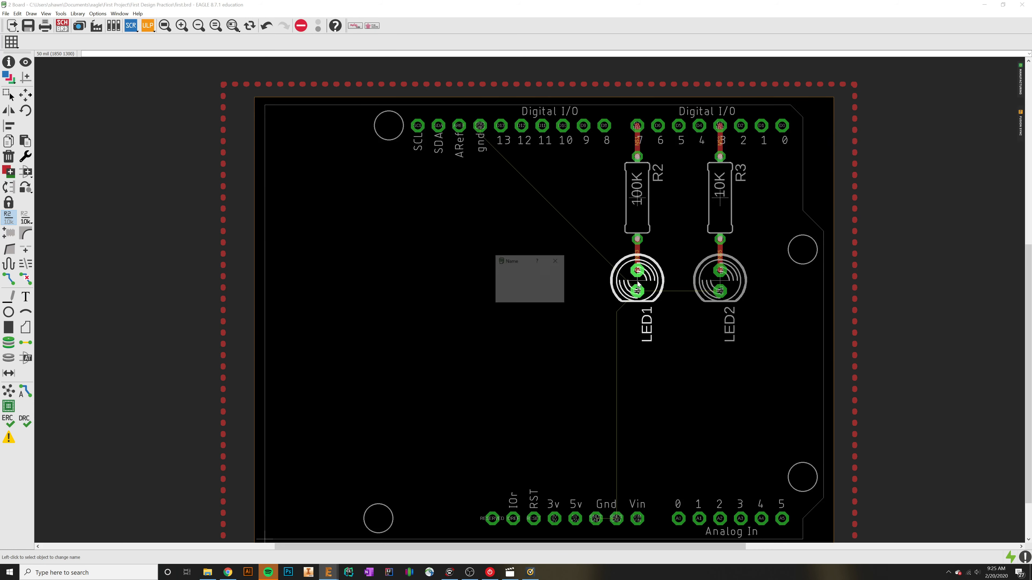
key("Escape")
left_click(25, 95)
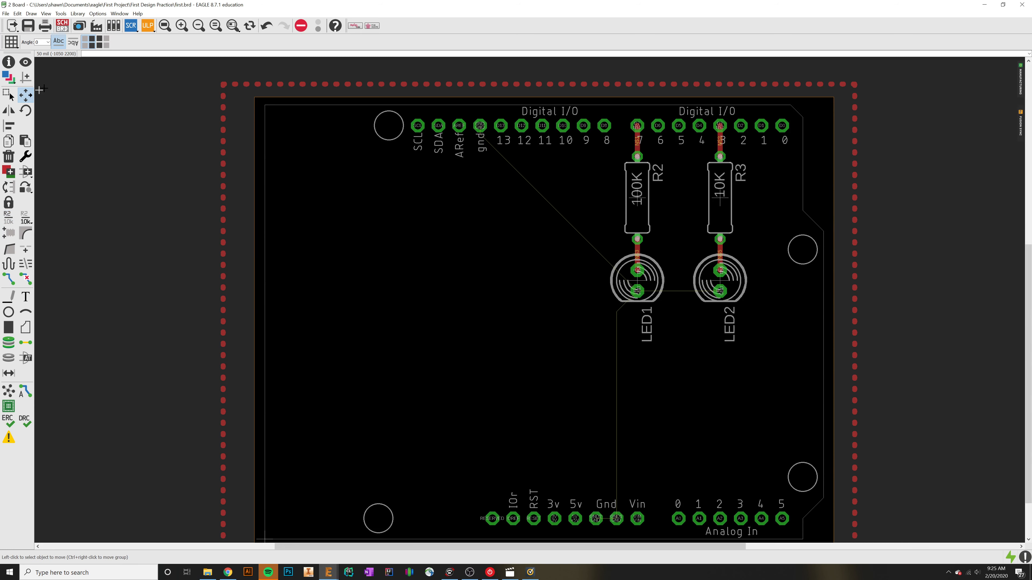
left_click(637, 280)
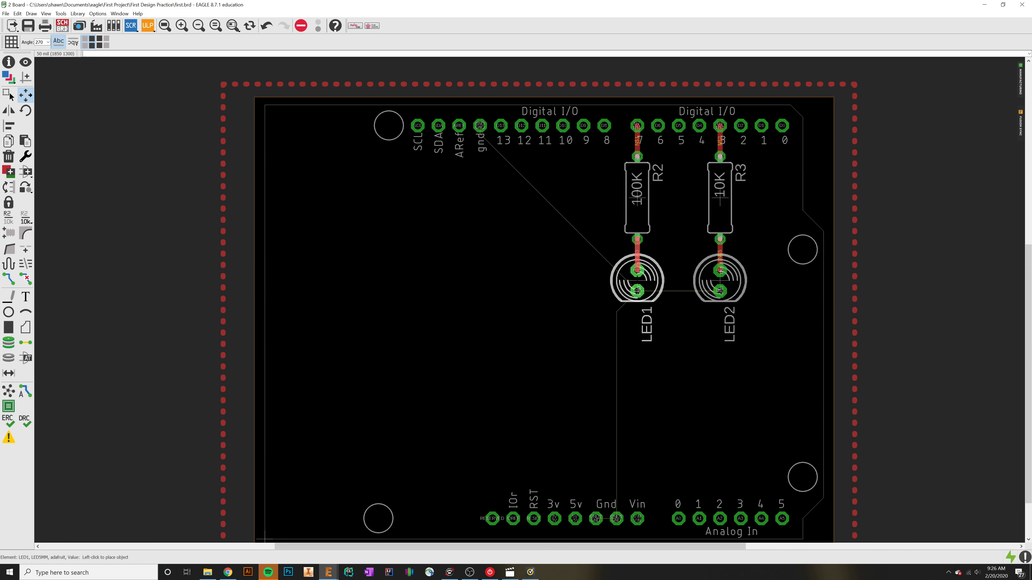
left_click(642, 291)
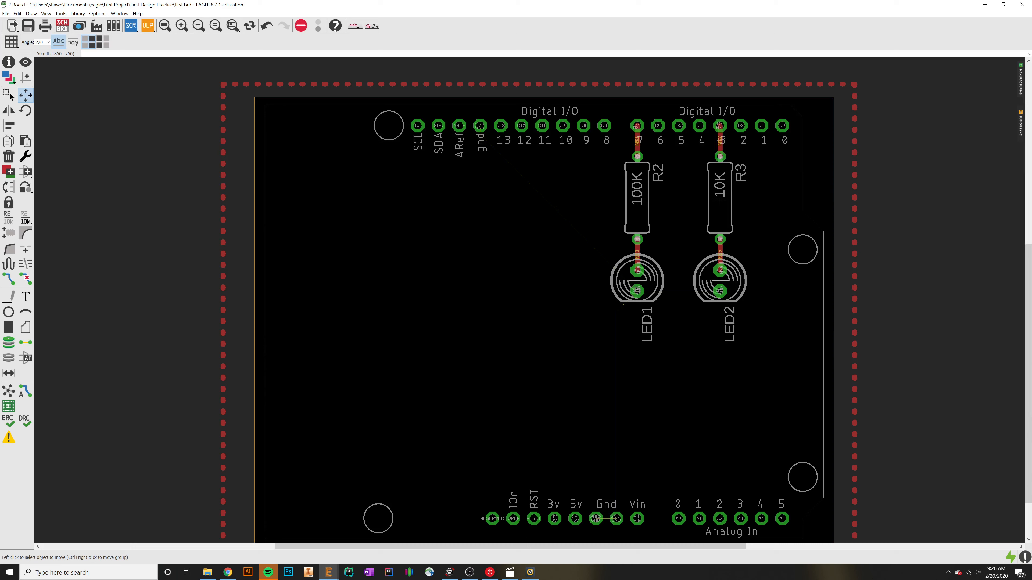
left_click(637, 291)
left_click(441, 186)
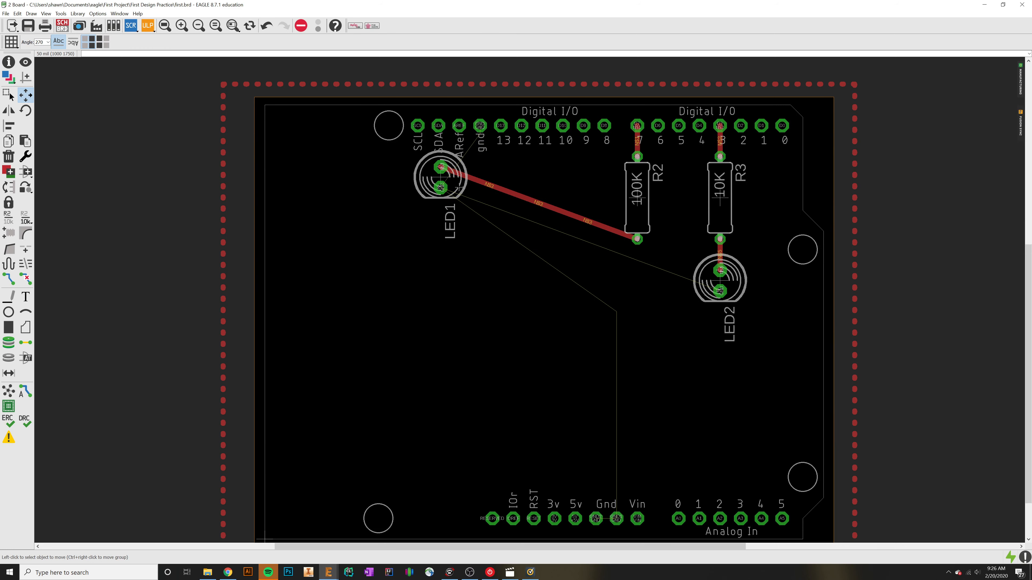
key("ctrl+z")
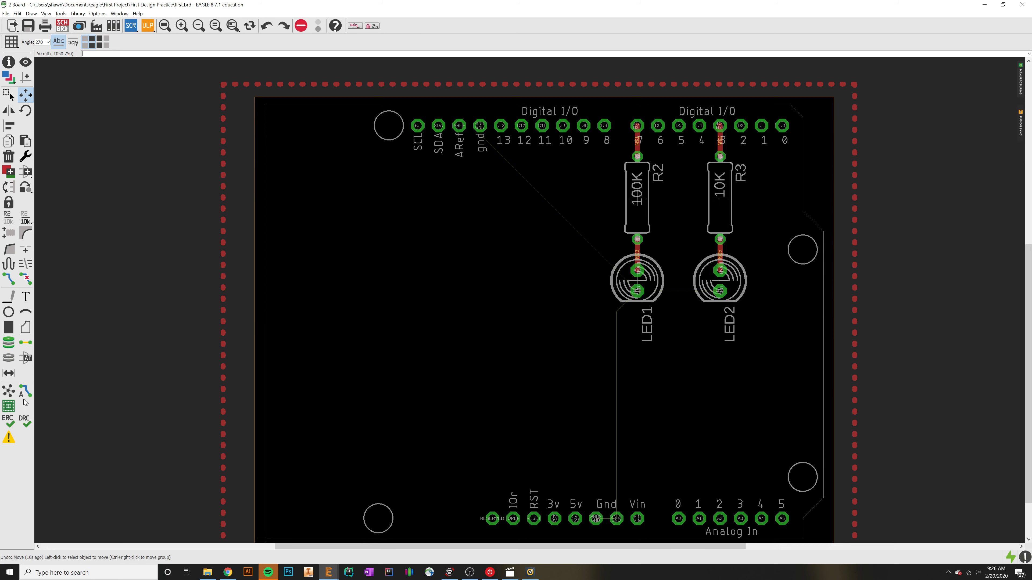
Step: Run Ratsnest to fill the ground polygon with copper, and check the fill around the upper row of pins
left_click(9, 392)
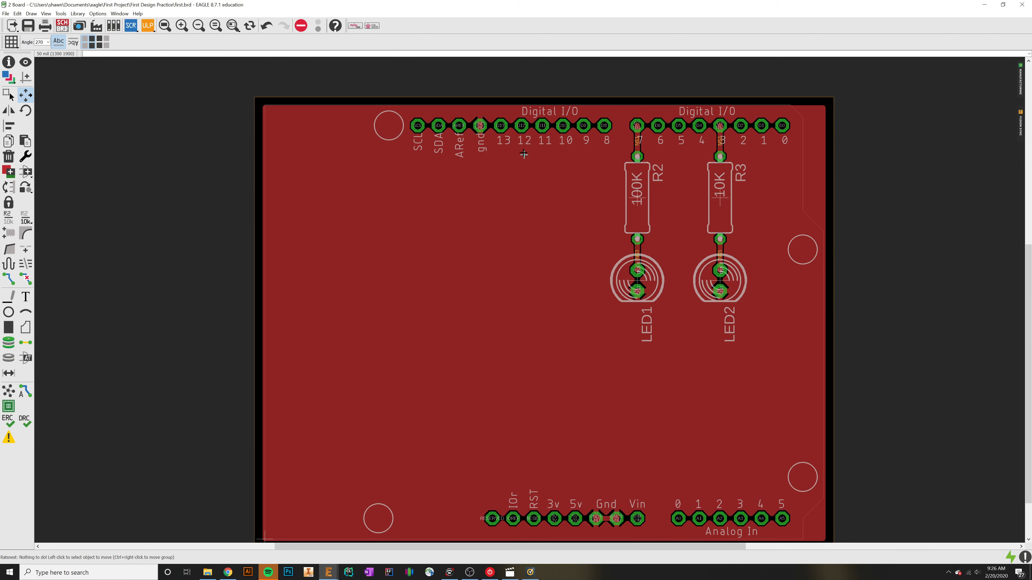
scroll(483, 122, "up", 3)
scroll(487, 122, "up", 4)
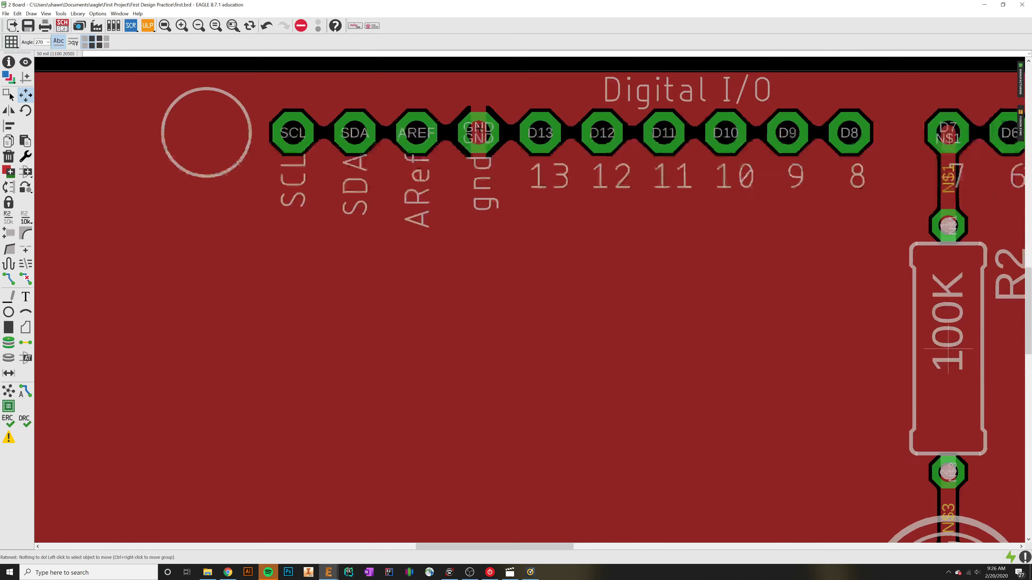
scroll(485, 188, "down", 1)
scroll(485, 188, "down", 5)
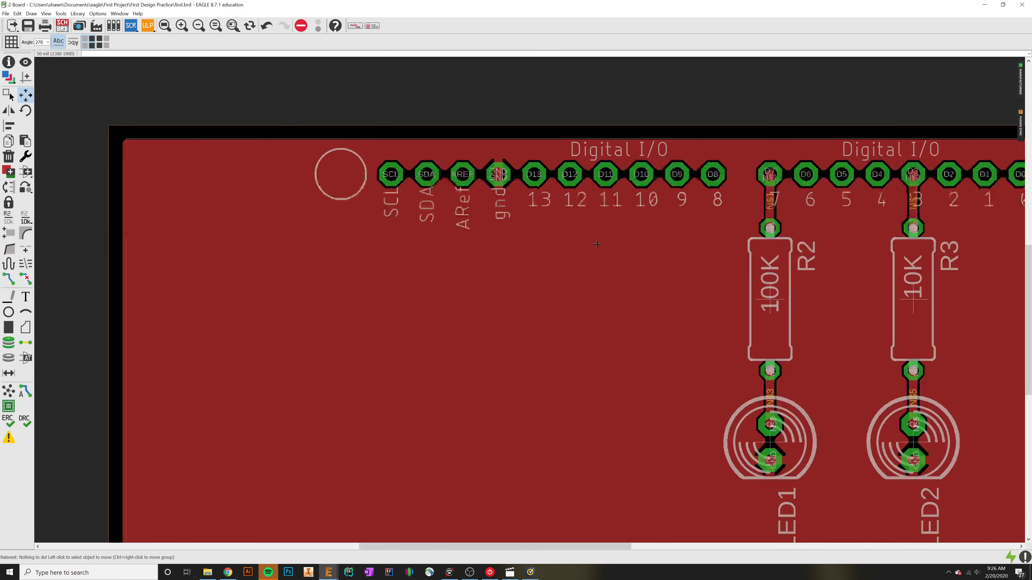
Step: Examine how the copper fill connects to the two Gnd pins beside Vin and clears the neighbouring pins
middle_click_drag(649, 375, 512, 207)
middle_click_drag(581, 445, 523, 361)
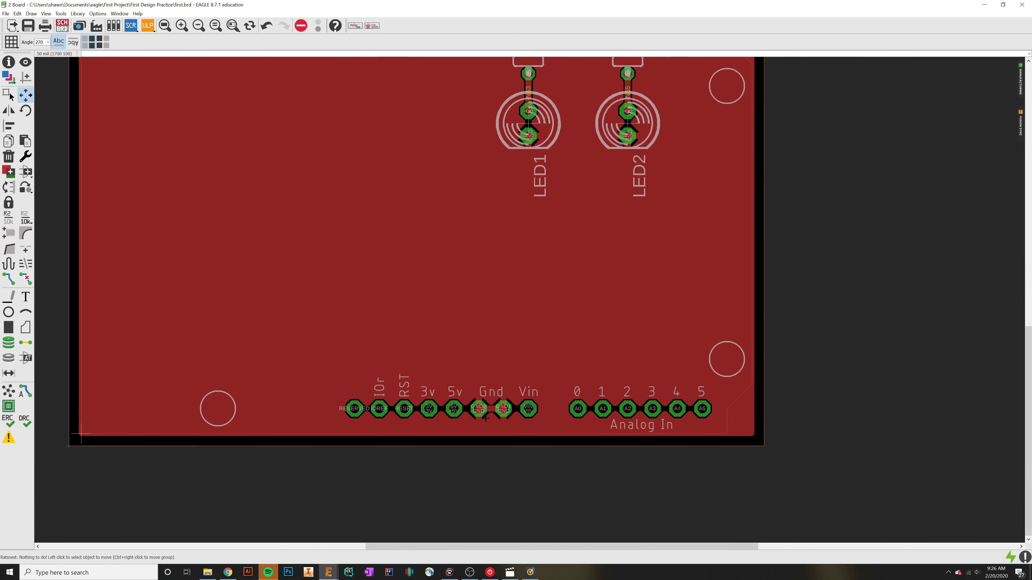
scroll(498, 421, "up", 5)
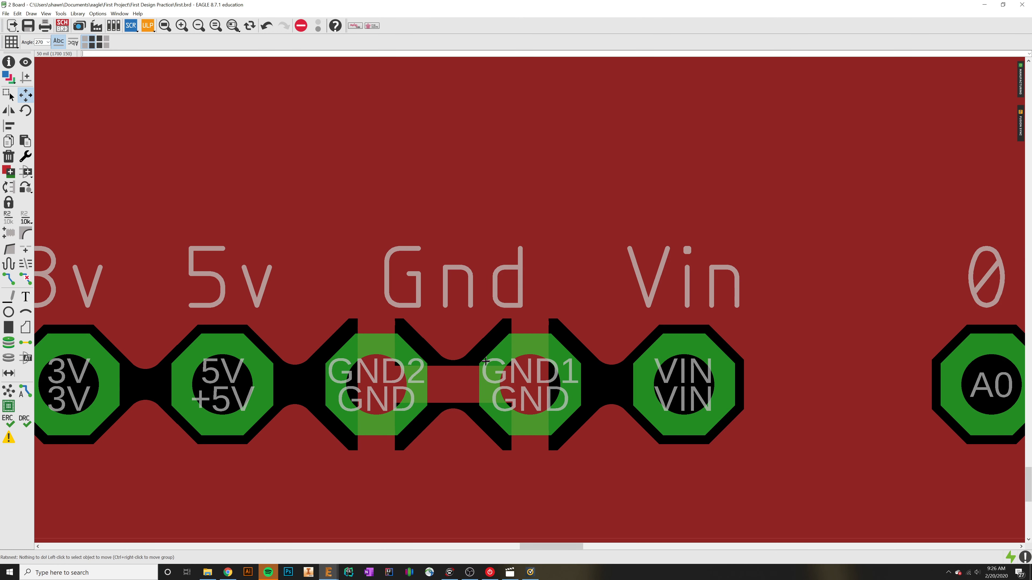
scroll(519, 293, "down", 5)
scroll(445, 396, "down", 5)
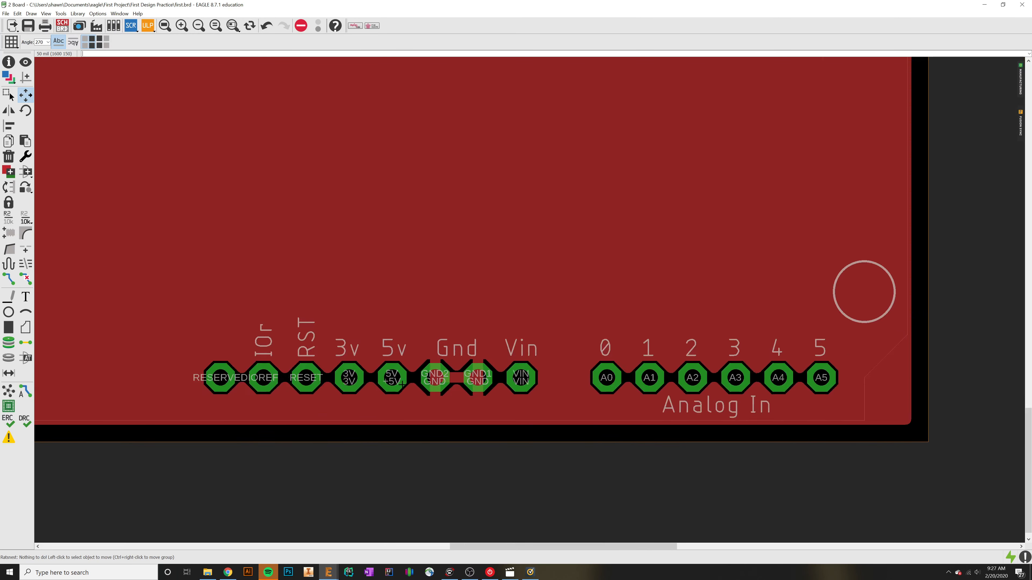
middle_click_drag(315, 224, 362, 299)
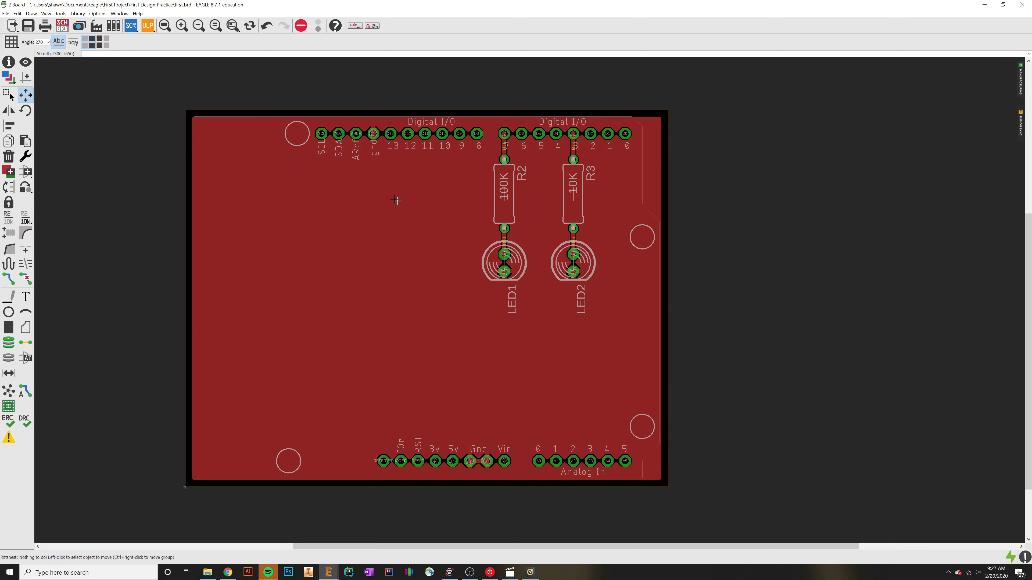
Step: Examine the copper fill around the LED pads, their signal traces and the upper gnd pin for connections and clearances
scroll(488, 267, "up", 8)
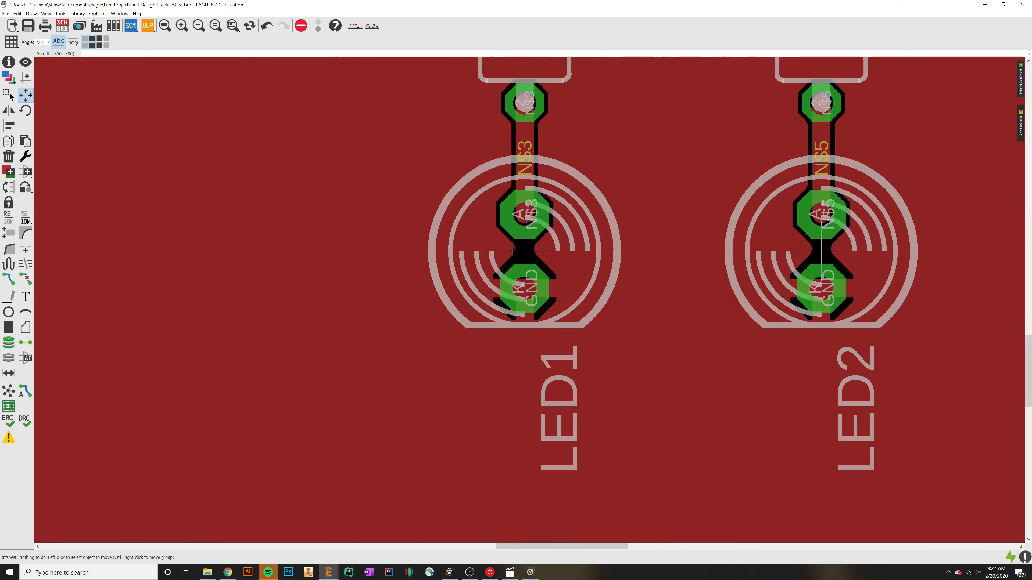
middle_click_drag(512, 249, 502, 356)
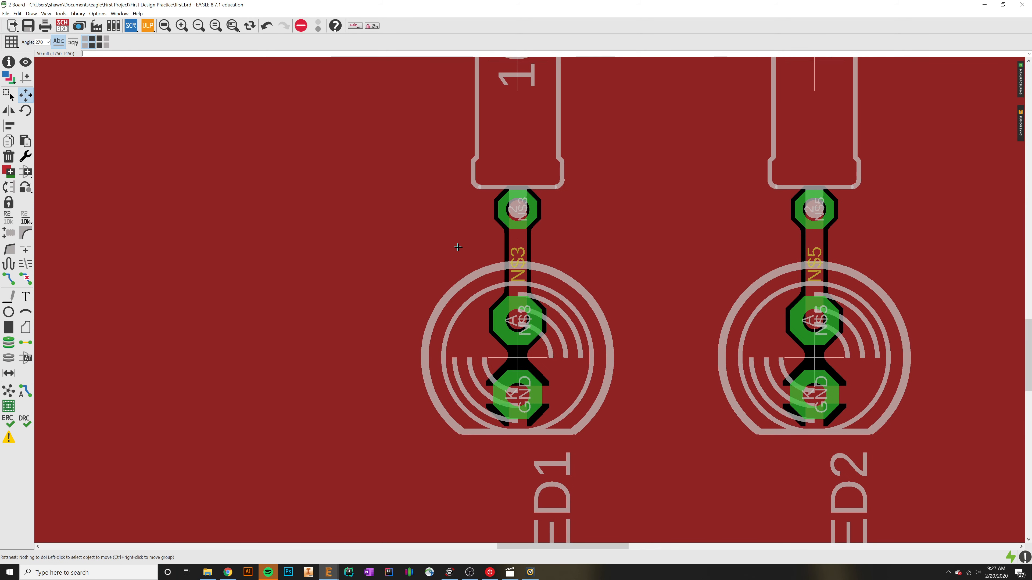
scroll(510, 268, "up", 3)
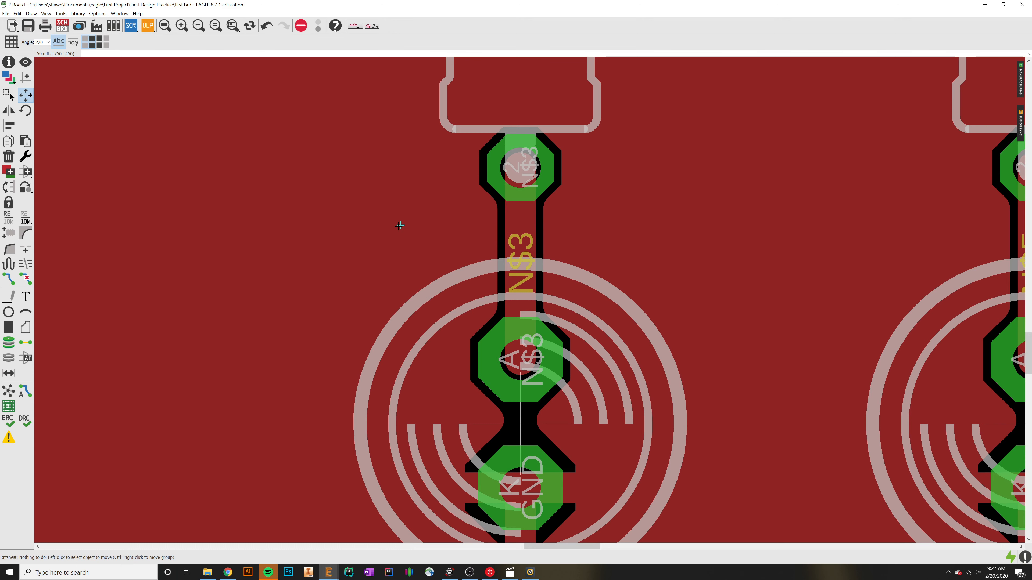
scroll(520, 300, "down", 4)
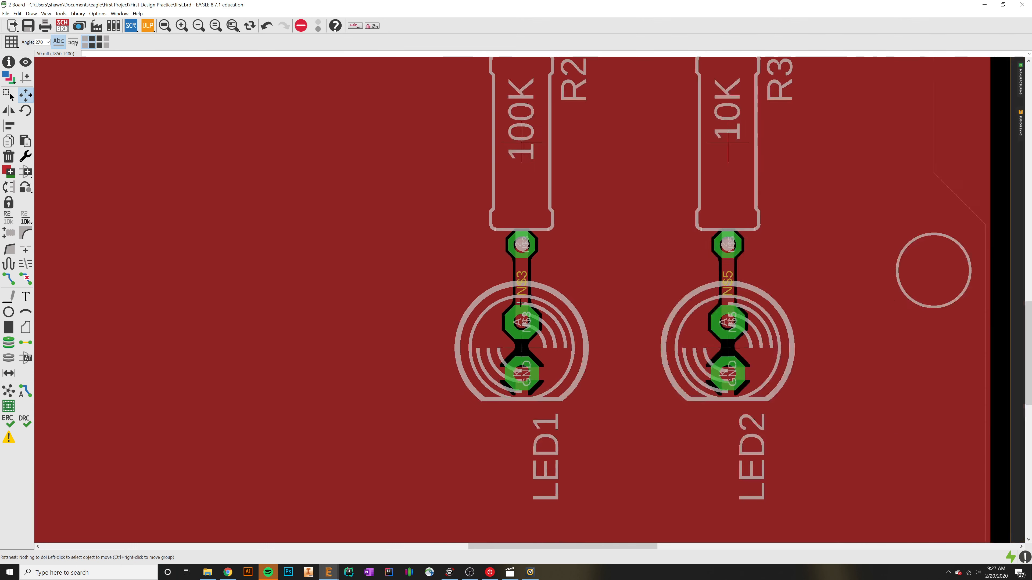
scroll(520, 303, "down", 2)
scroll(354, 232, "up", 1)
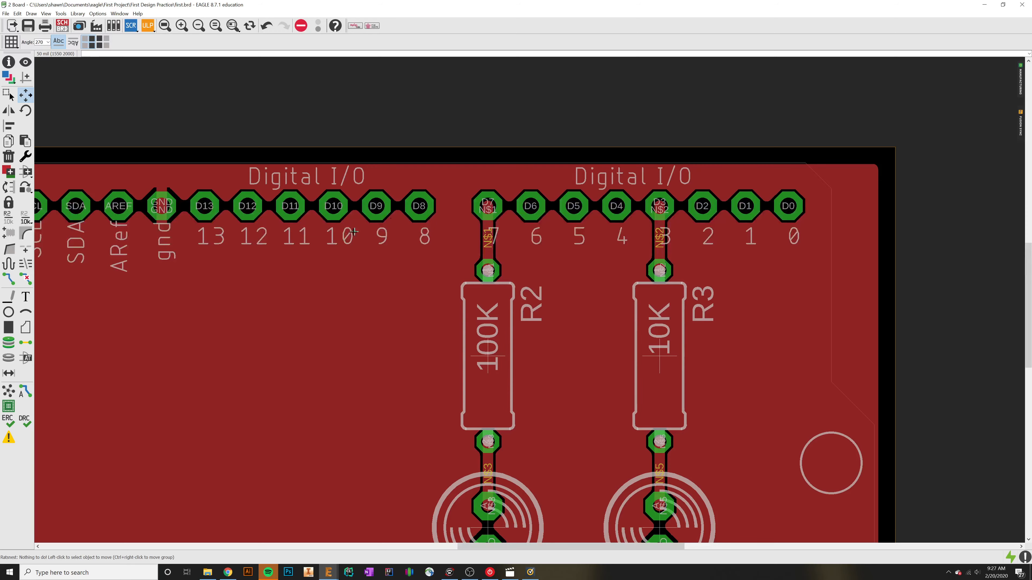
scroll(354, 231, "down", 1)
scroll(284, 236, "up", 4)
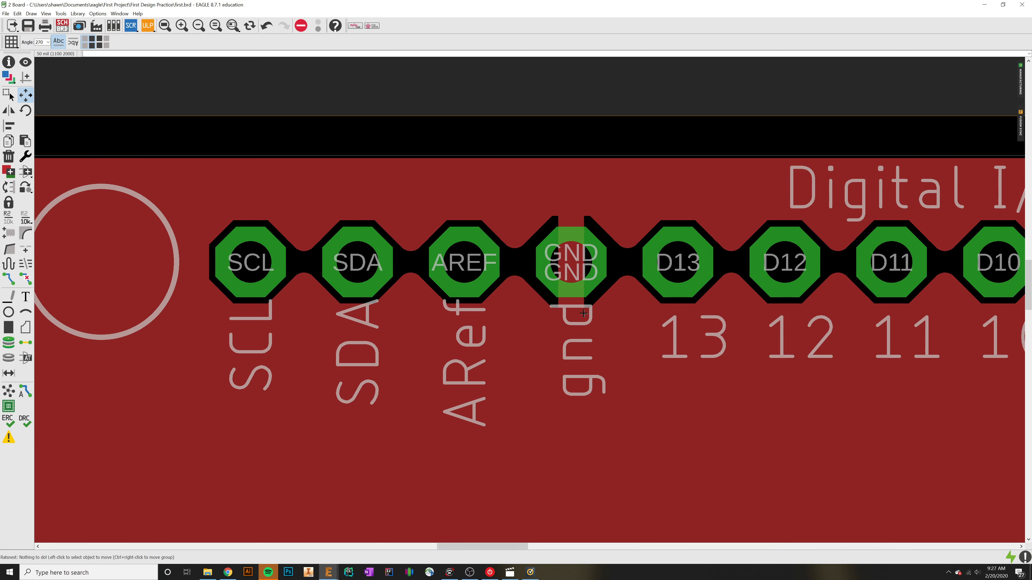
Step: Examine the copper fill around the upper gnd pin, the resistor and LED pads, and across the whole board
scroll(550, 298, "up", 3)
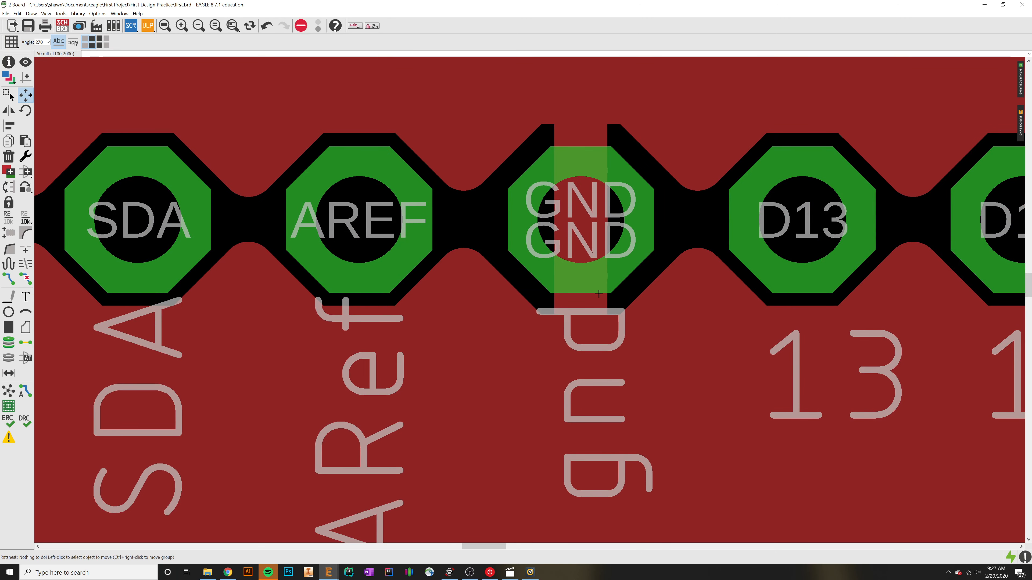
scroll(599, 293, "down", 5)
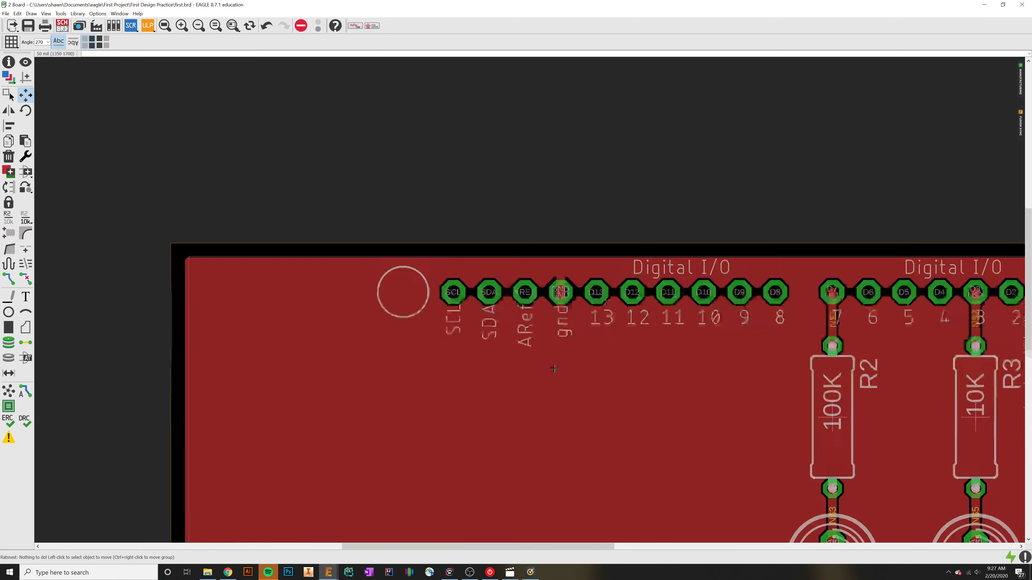
scroll(554, 368, "down", 5)
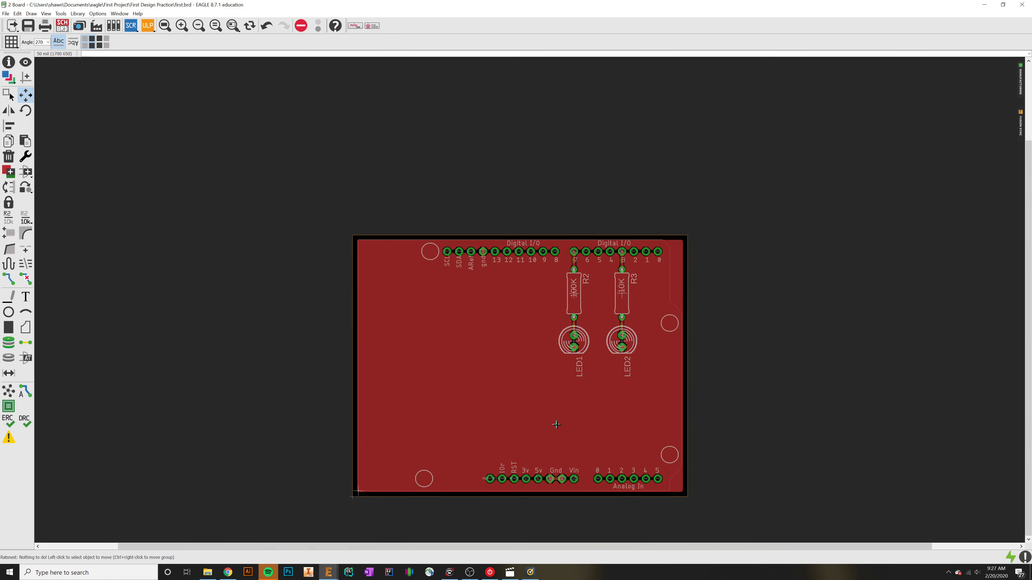
scroll(556, 424, "up", 4)
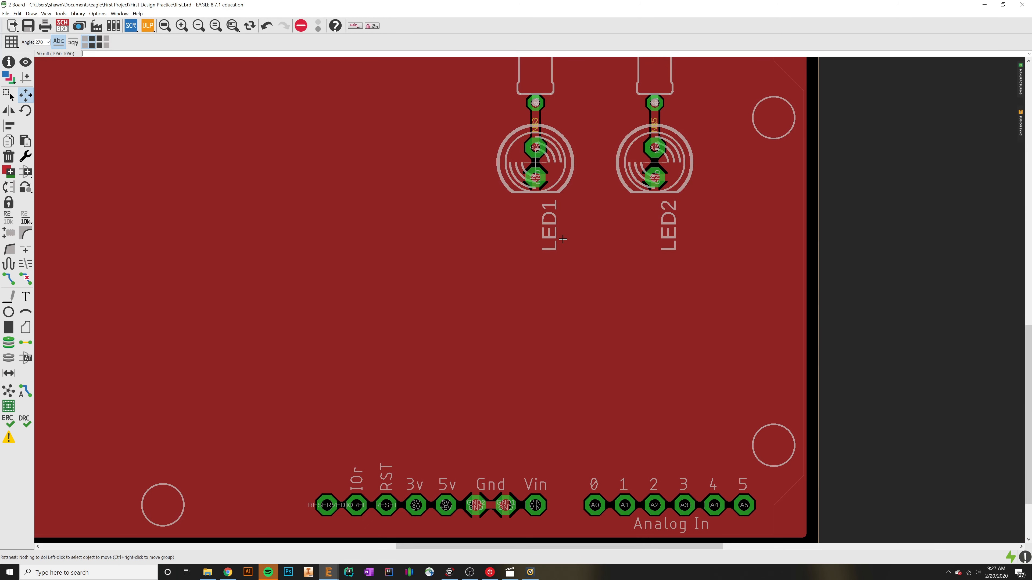
scroll(528, 162, "up", 3)
middle_click_drag(510, 203, 644, 355)
middle_click_drag(585, 152, 509, 349)
scroll(508, 345, "up", 1)
scroll(508, 345, "down", 3)
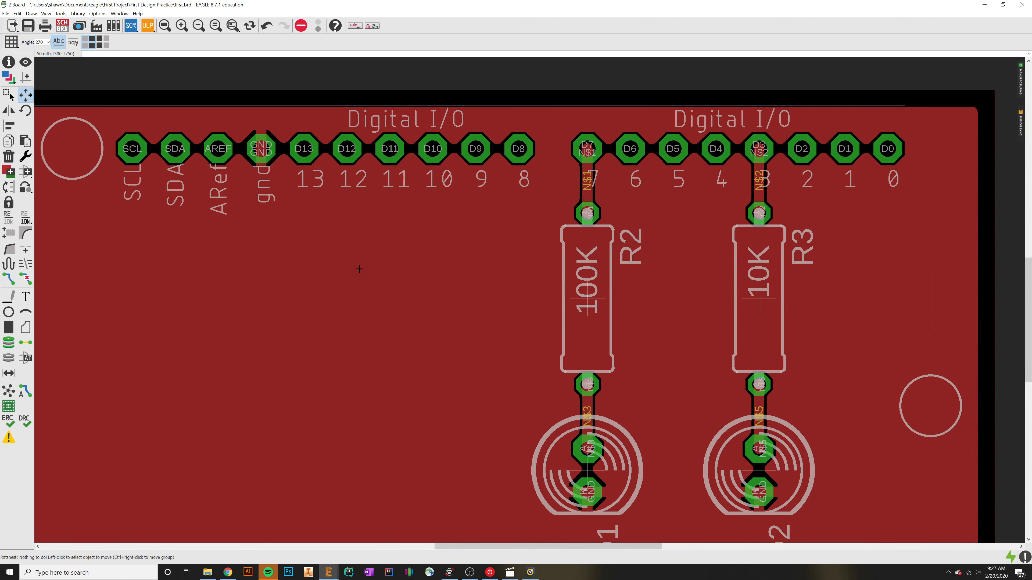
scroll(367, 286, "down", 4)
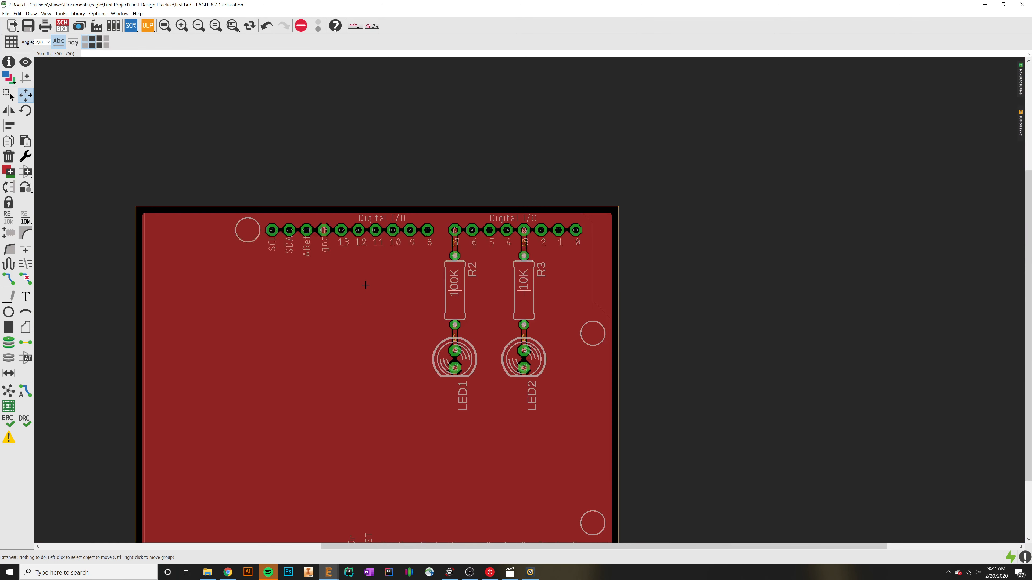
middle_click_drag(422, 444, 489, 390)
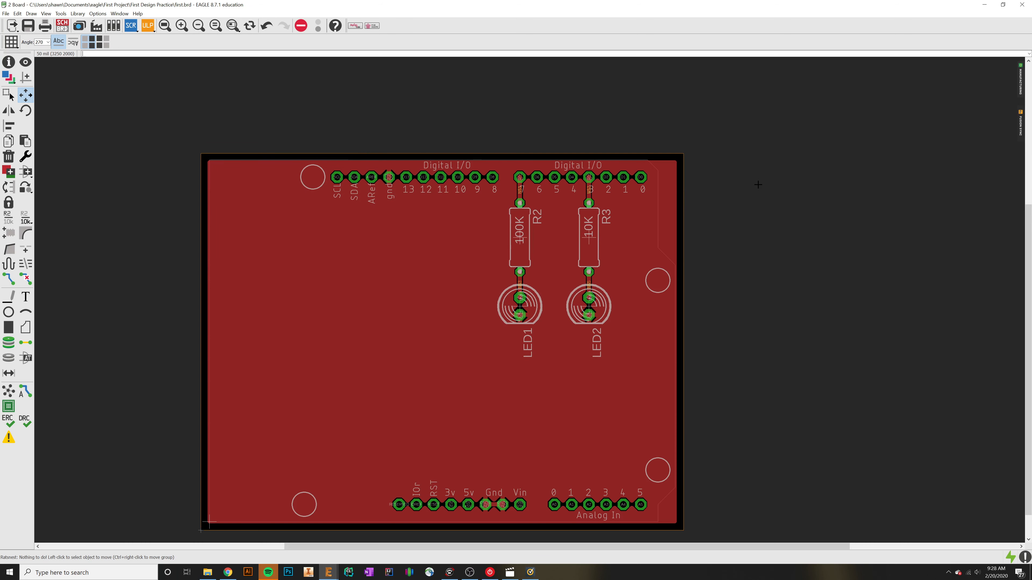
scroll(497, 322, "up", 2)
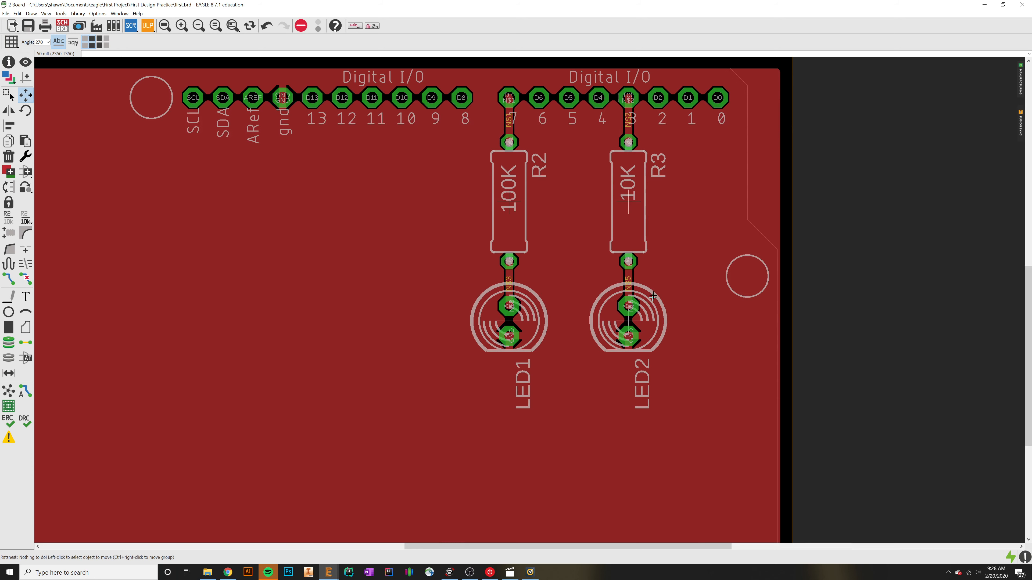
scroll(327, 310, "down", 4)
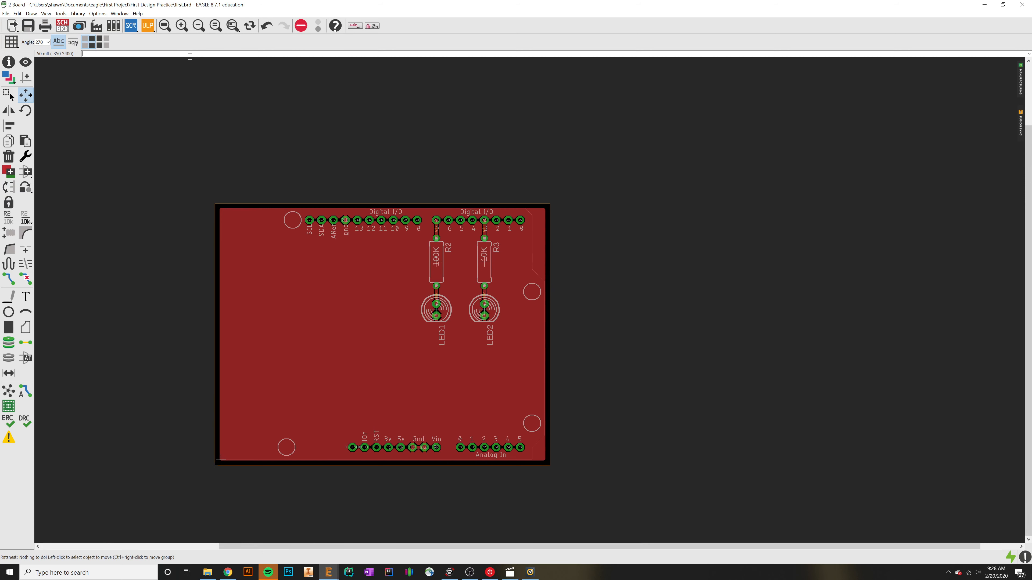
Step: Rip up all signals on the board with the ripup command and accept the confirmation
type("ripup;")
key("Return")
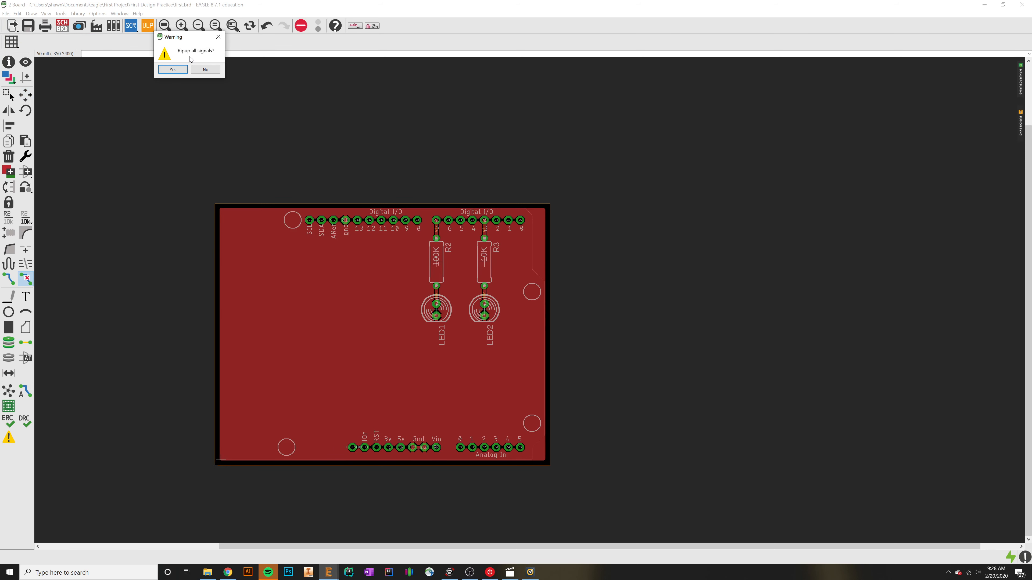
left_click(180, 71)
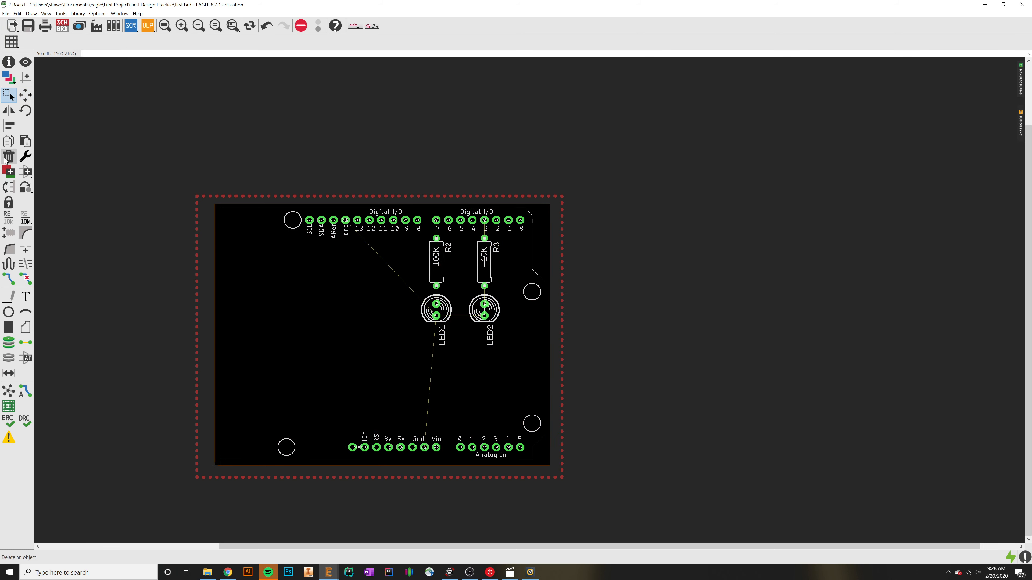
Step: Delete the ground polygon's dotted outline surrounding the board
left_click(8, 157)
left_click(197, 300)
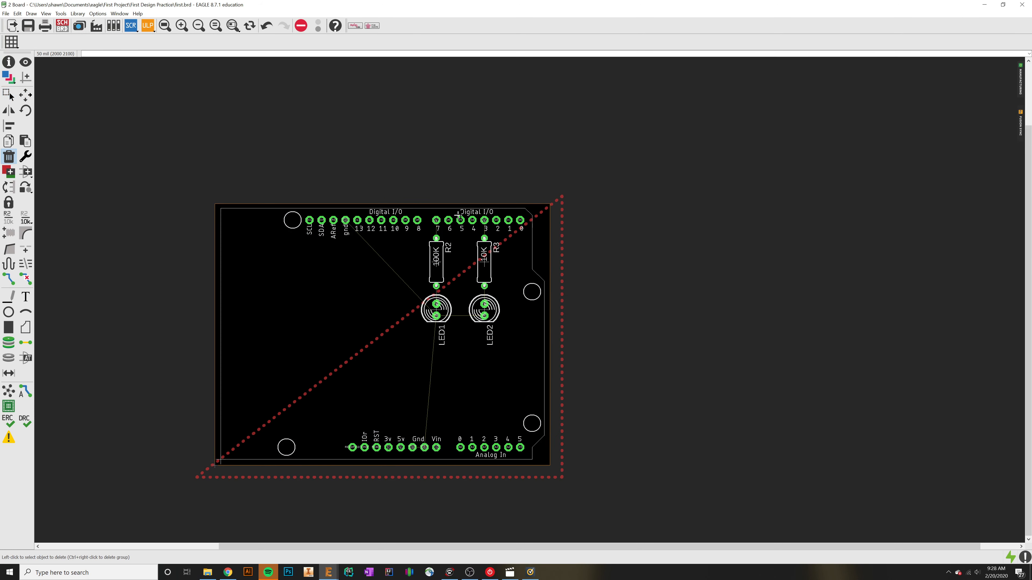
left_click(562, 216)
Step: Open the Autorouter main setup and place its dialog clear of the board's components
left_click(25, 389)
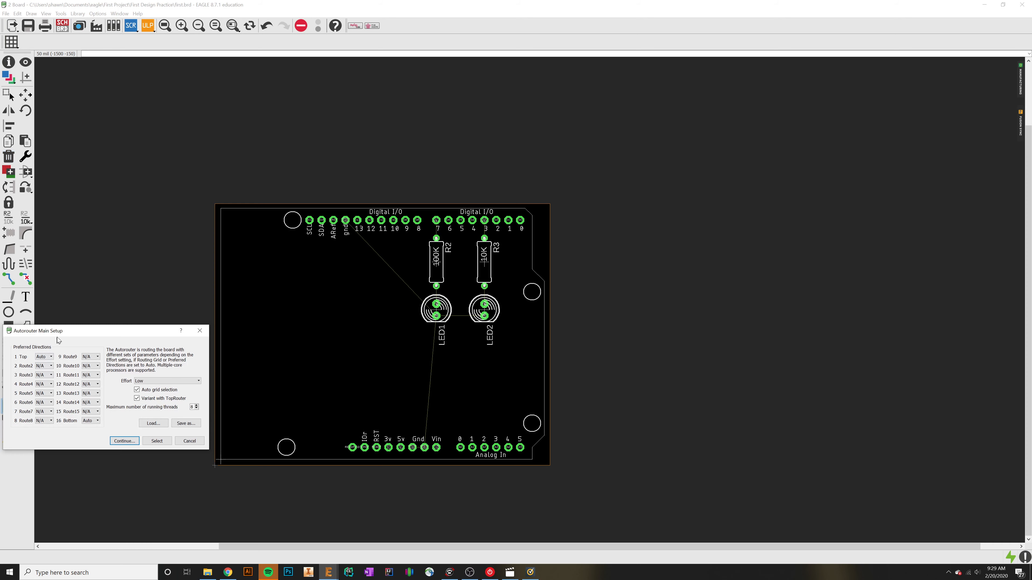
left_click_drag(58, 340, 610, 188)
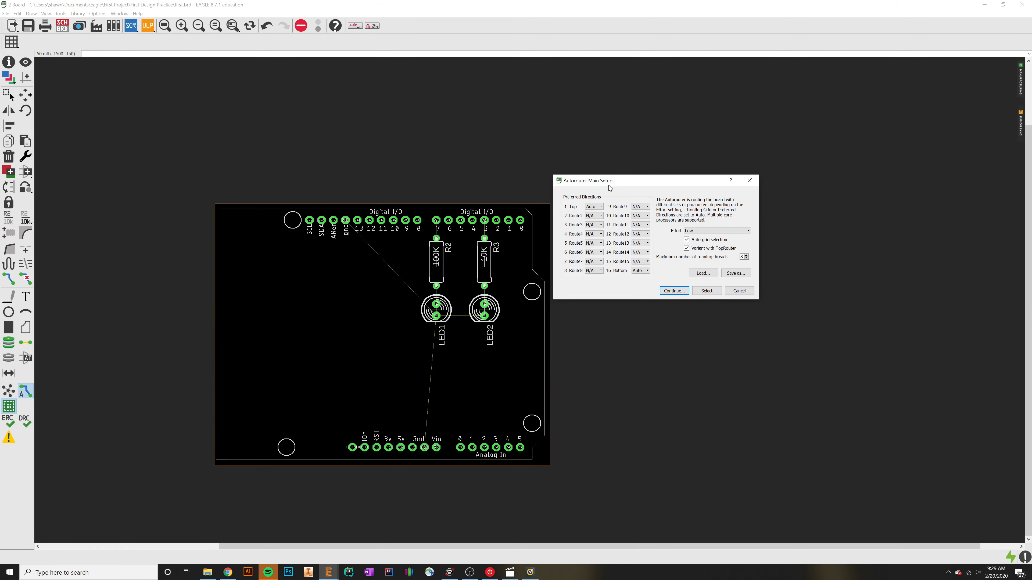
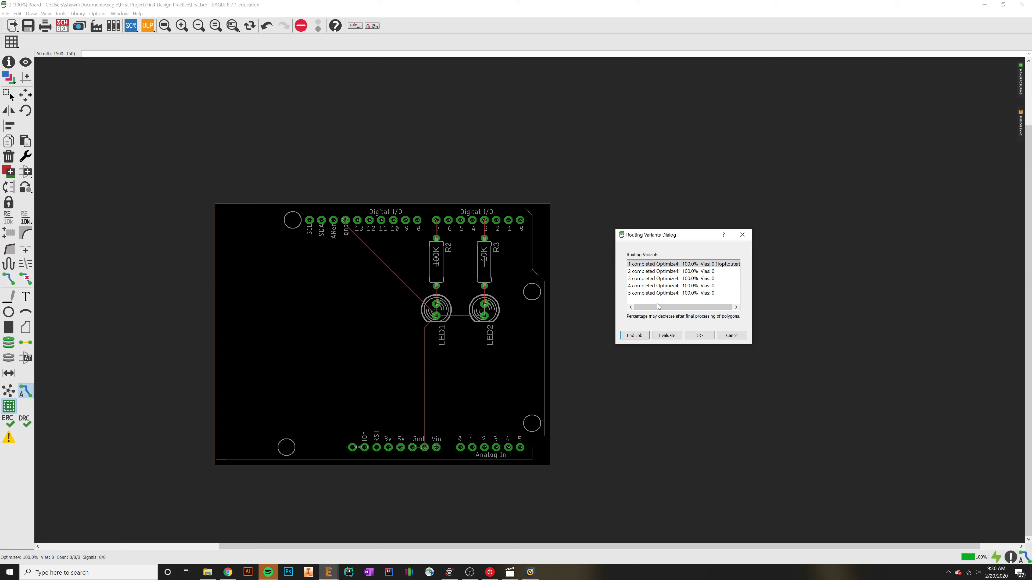
Step: Compare the five routing variants on the board and end the autorouter job with variant 1 (TopRouter)
left_click(672, 279)
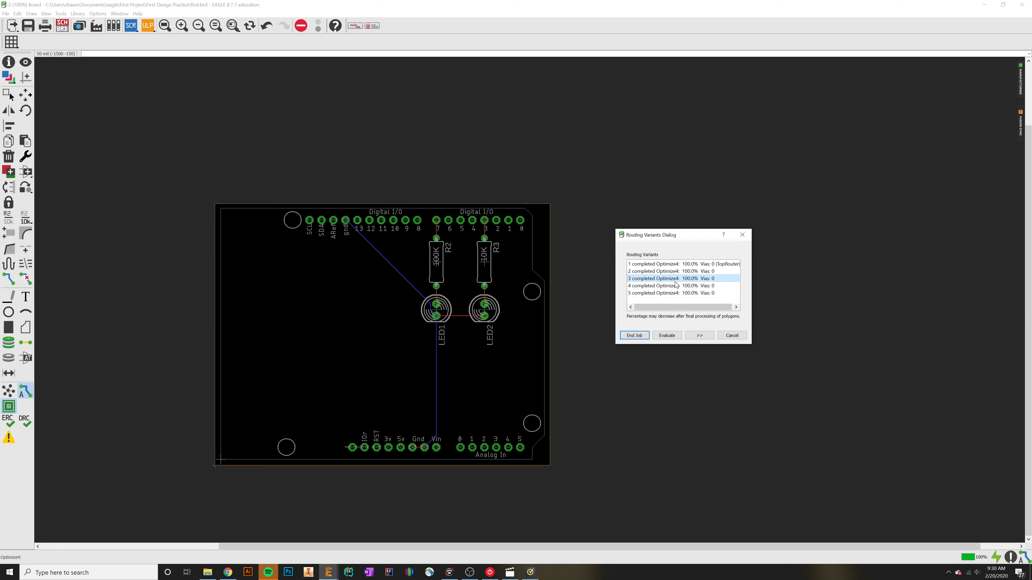
left_click(676, 286)
left_click(676, 293)
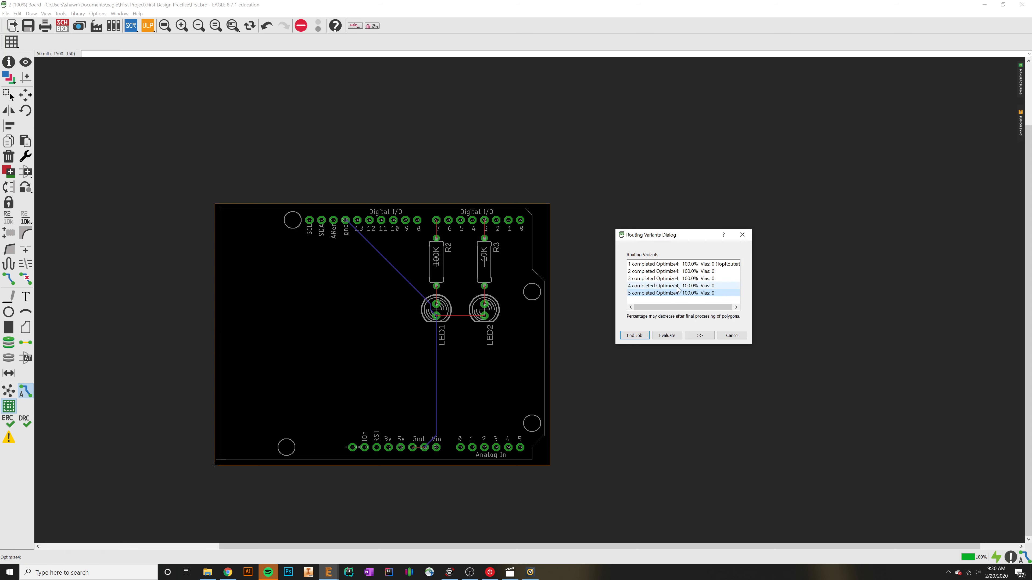
left_click(675, 286)
left_click(674, 278)
left_click(673, 270)
left_click(673, 265)
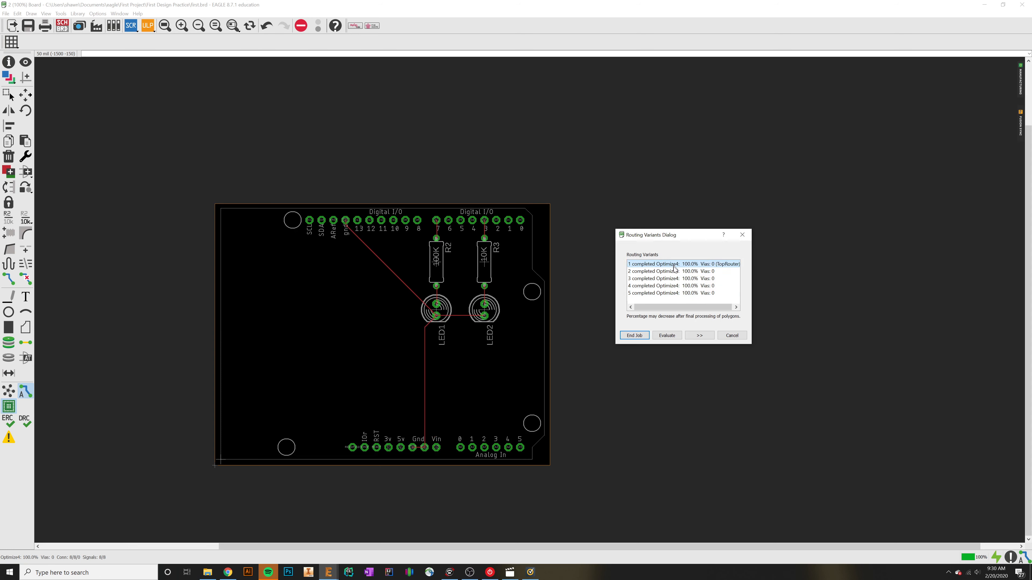
left_click(676, 276)
left_click(670, 265)
left_click(633, 335)
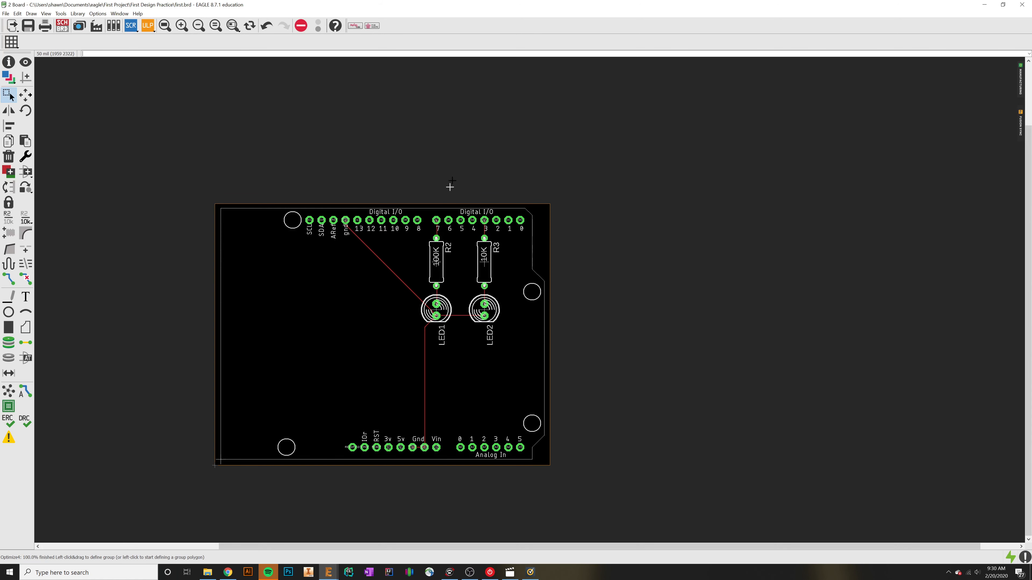
Step: Examine the autorouted traces around the LEDs and inspect the width of the trace between pin 7 and R2 in its properties
left_click(435, 177)
scroll(368, 297, "up", 6)
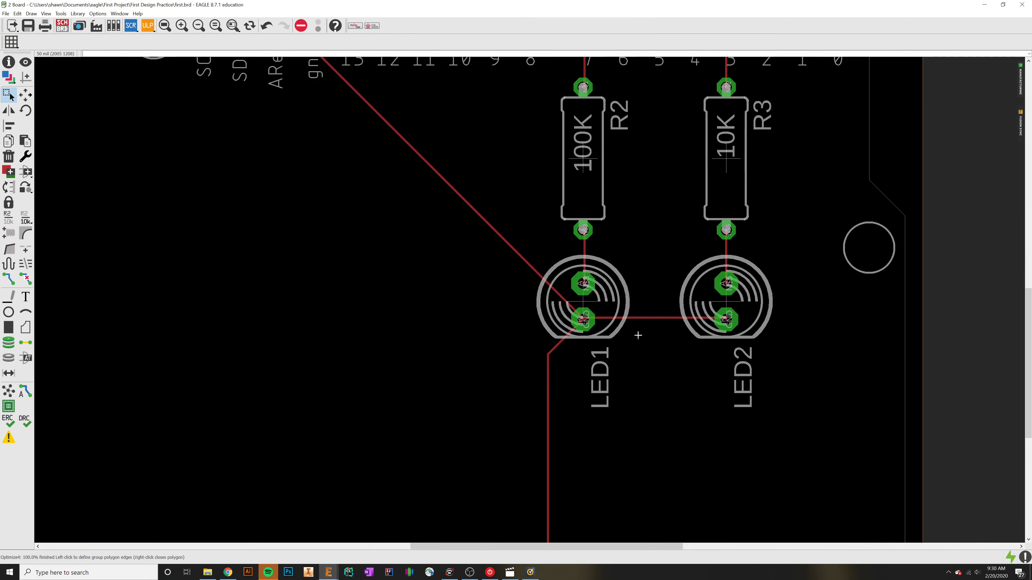
middle_click_drag(595, 333, 537, 429)
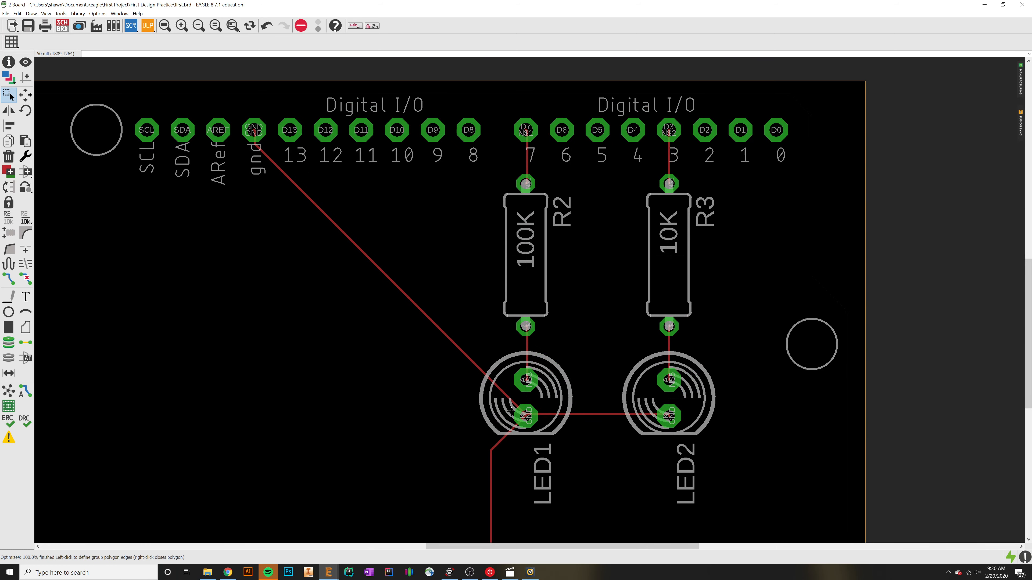
scroll(506, 437, "up", 5)
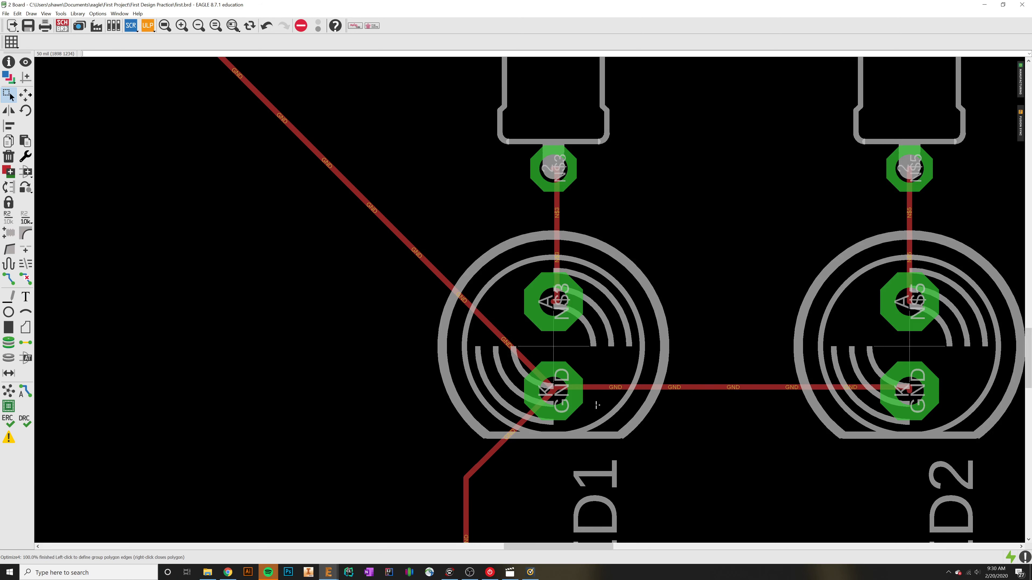
scroll(577, 389, "down", 4)
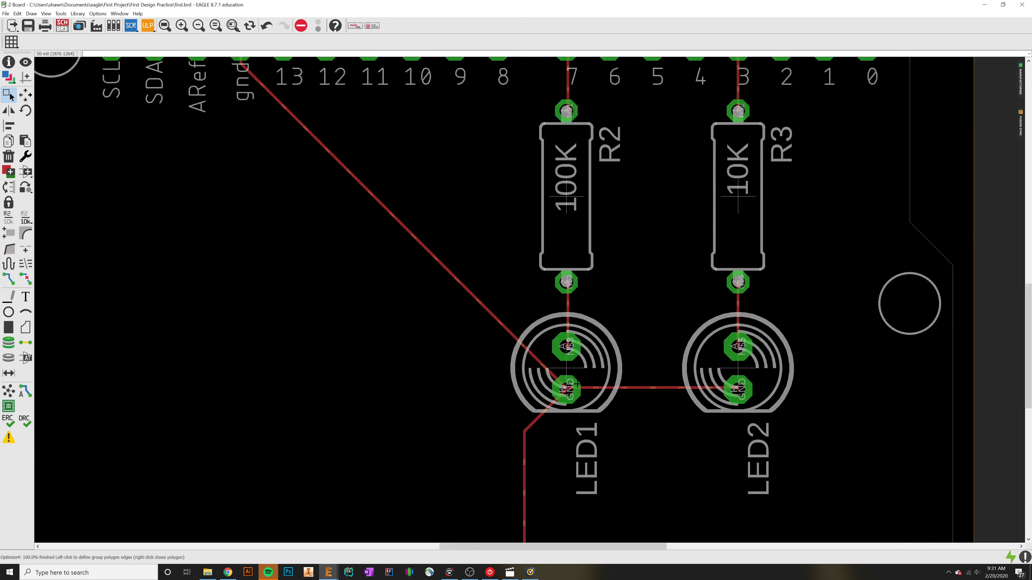
middle_click_drag(451, 291, 543, 403)
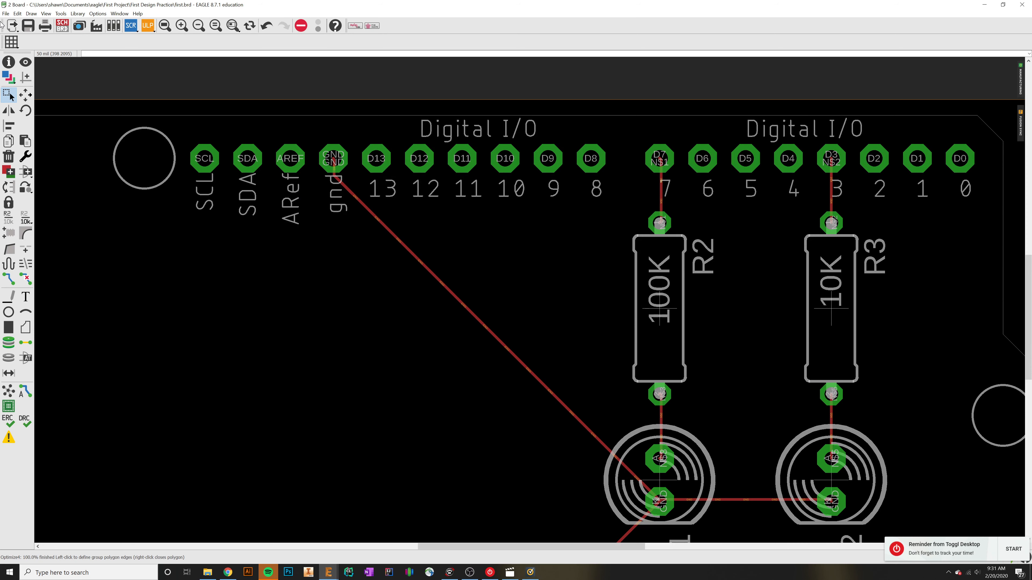
left_click(8, 62)
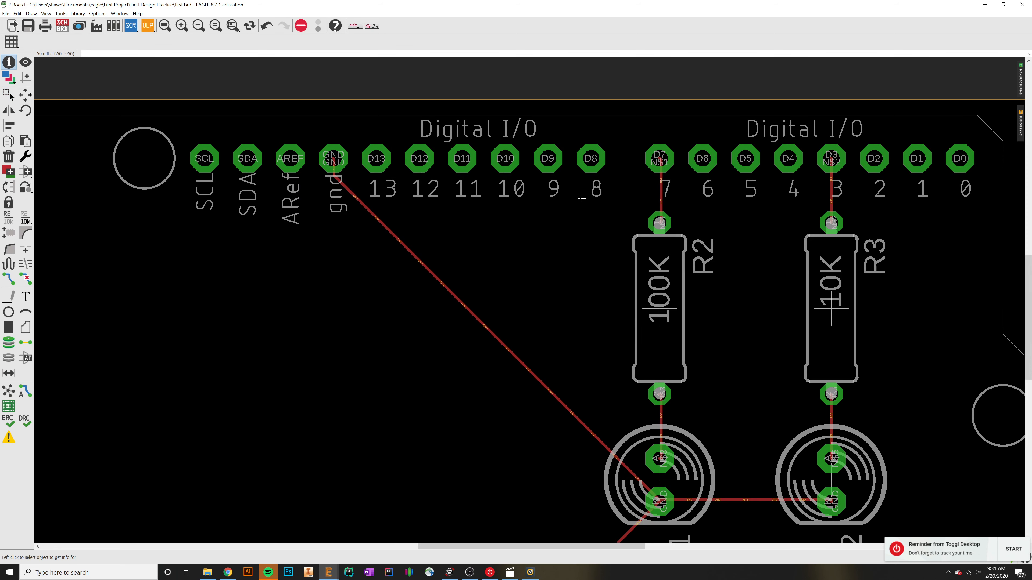
left_click(661, 188)
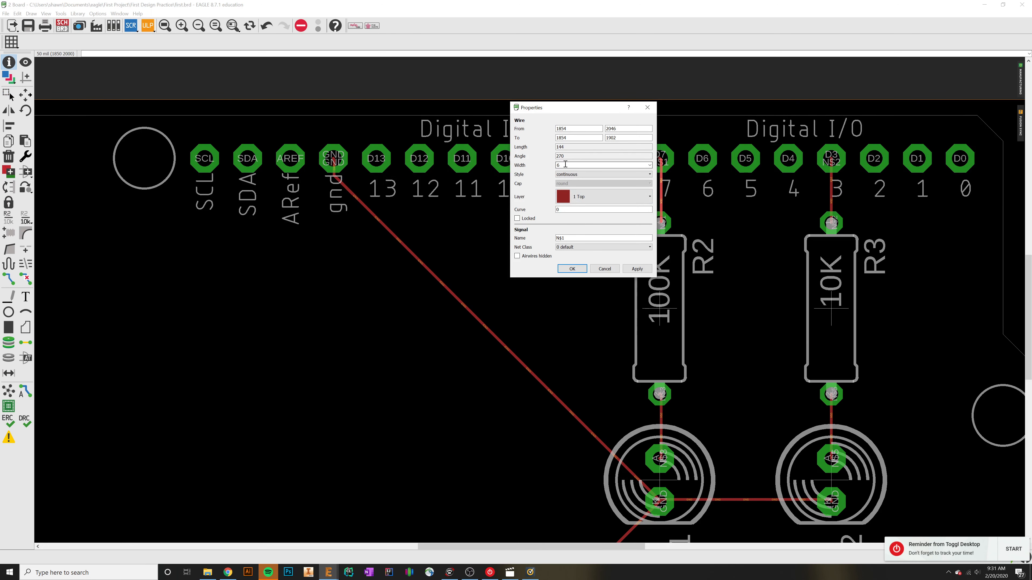
left_click_drag(566, 166, 540, 164)
left_click(648, 108)
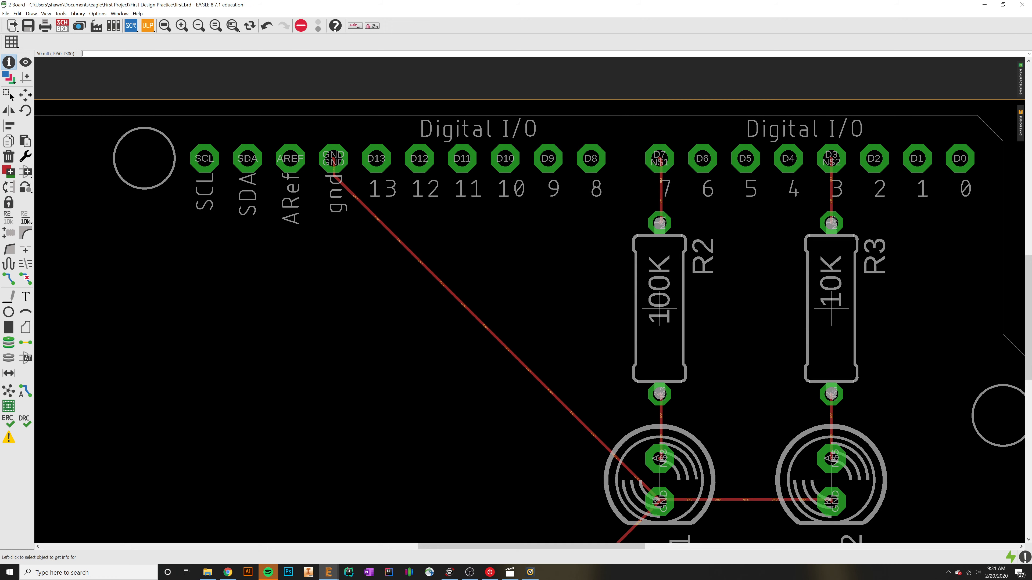
Step: Bring the whole board into view, open the design rule check setup and place its dialog clear of the board
scroll(717, 454, "down", 3)
middle_click_drag(711, 458, 642, 343)
middle_click_drag(735, 436, 764, 381)
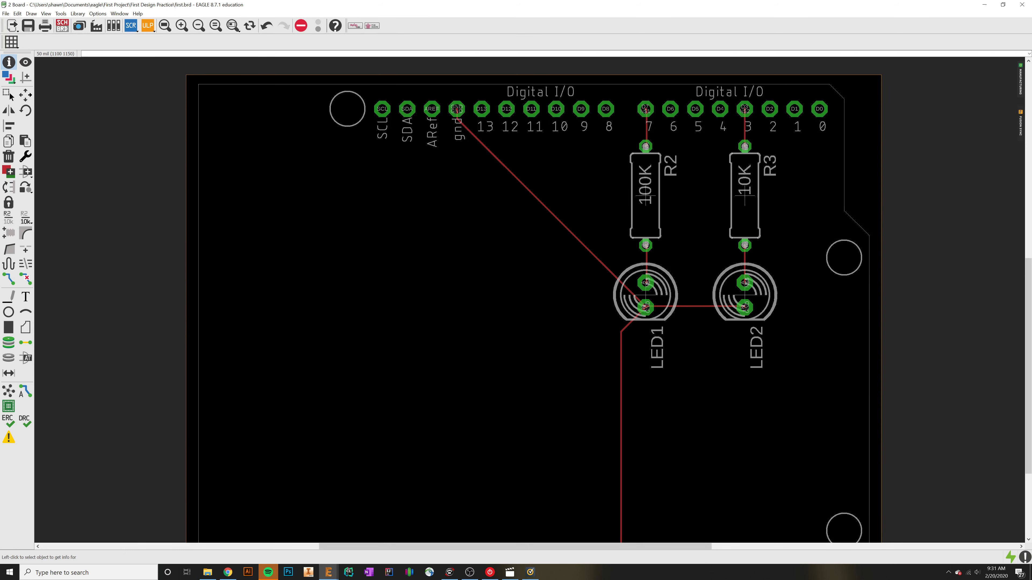
scroll(465, 343, "down", 3)
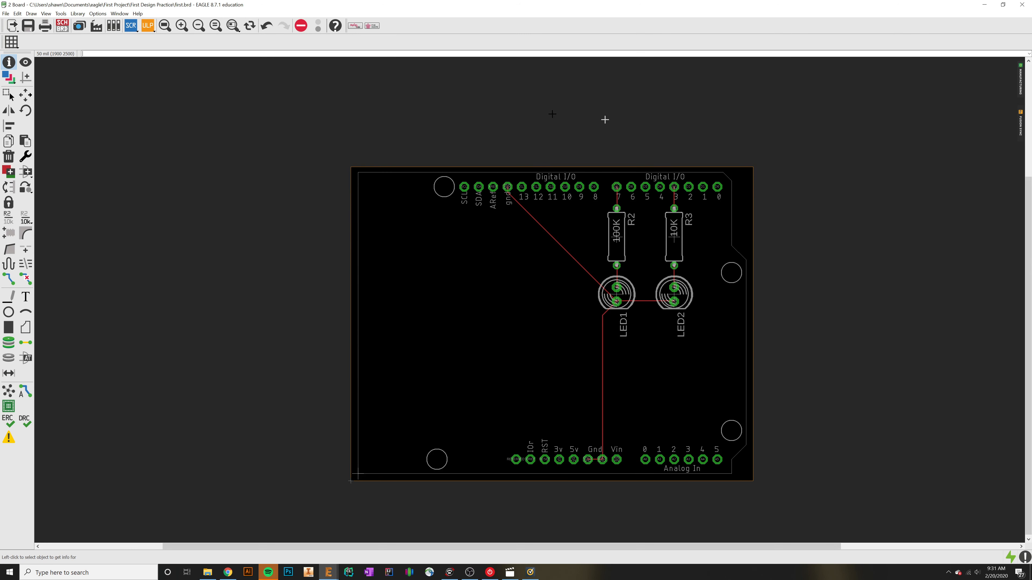
left_click(24, 419)
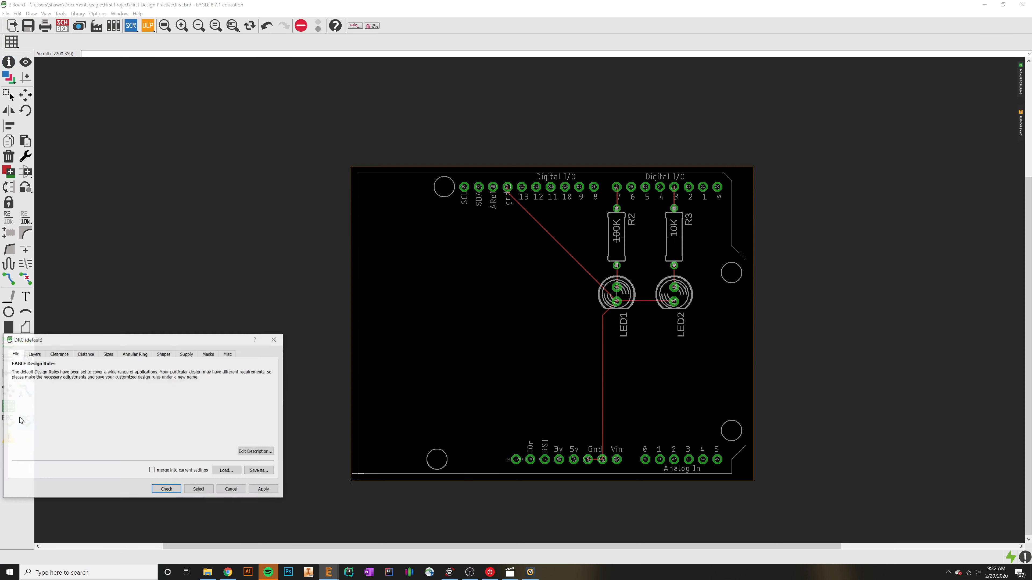
left_click_drag(100, 343, 166, 169)
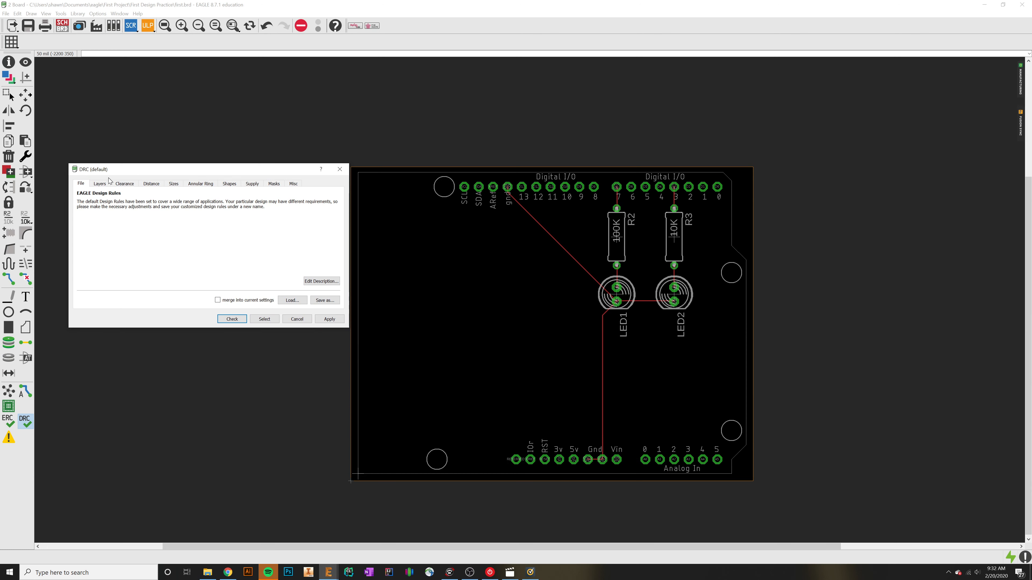
Step: Review the Layers, Clearance, Distance, Sizes and Annular Ring design rules, and run the check with the default rules
left_click(101, 184)
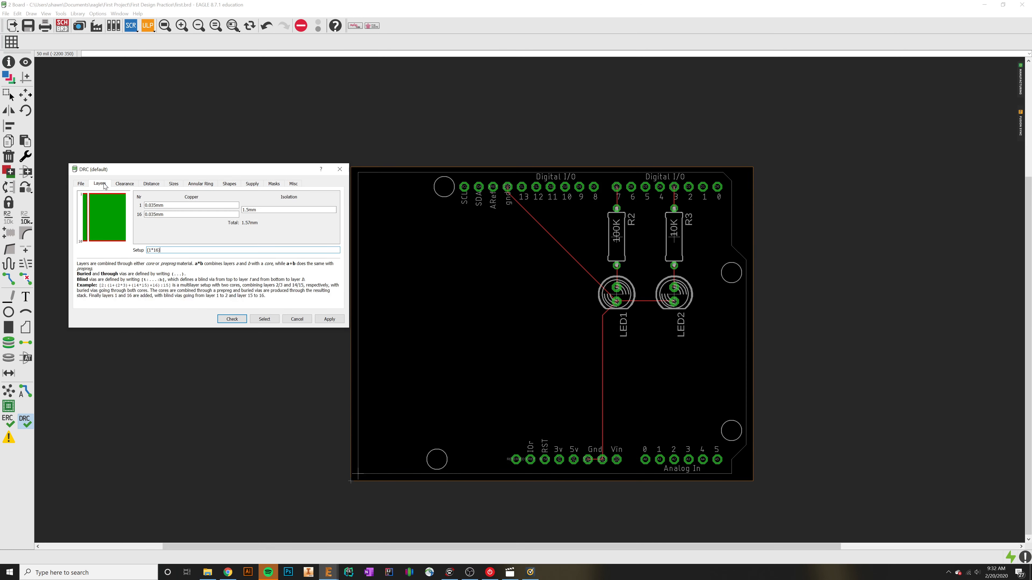
left_click(126, 184)
left_click(152, 184)
left_click(173, 184)
left_click(193, 184)
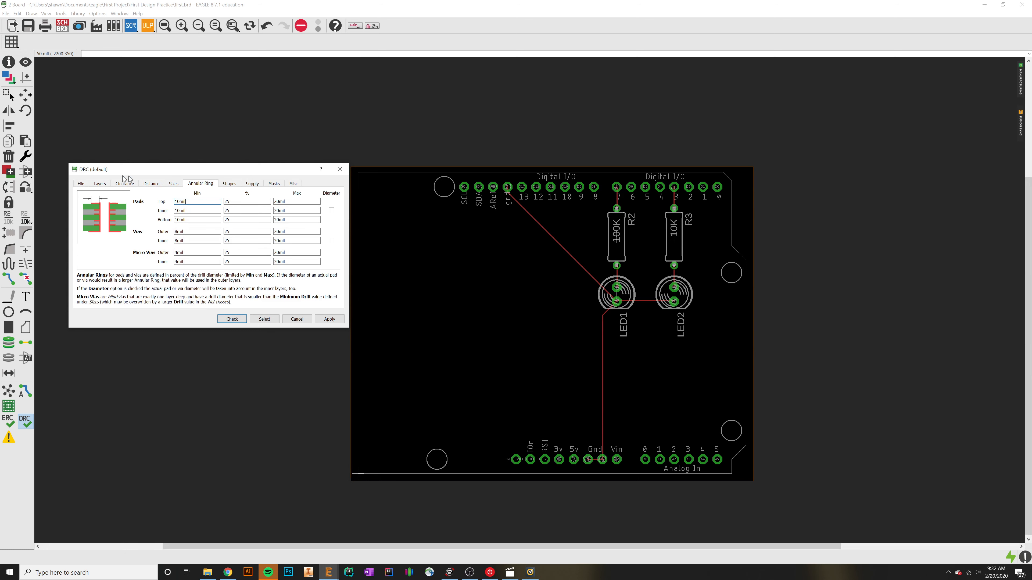
left_click(101, 184)
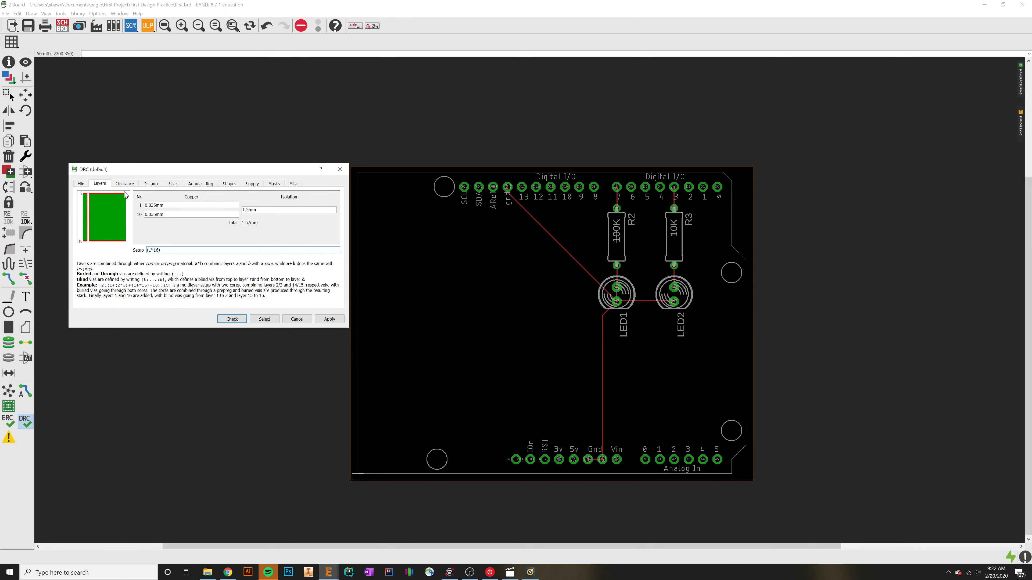
left_click(130, 184)
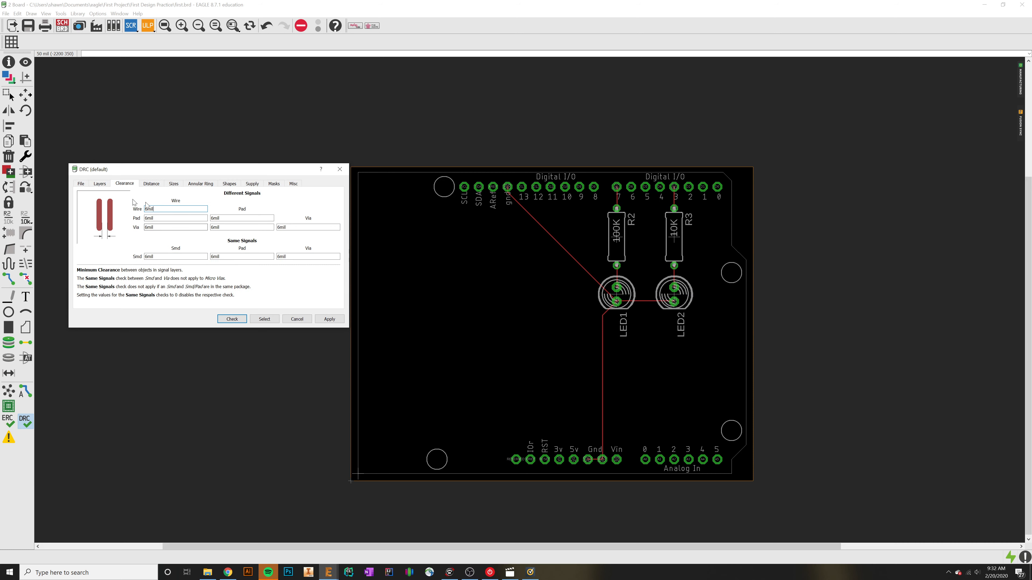
left_click(95, 185)
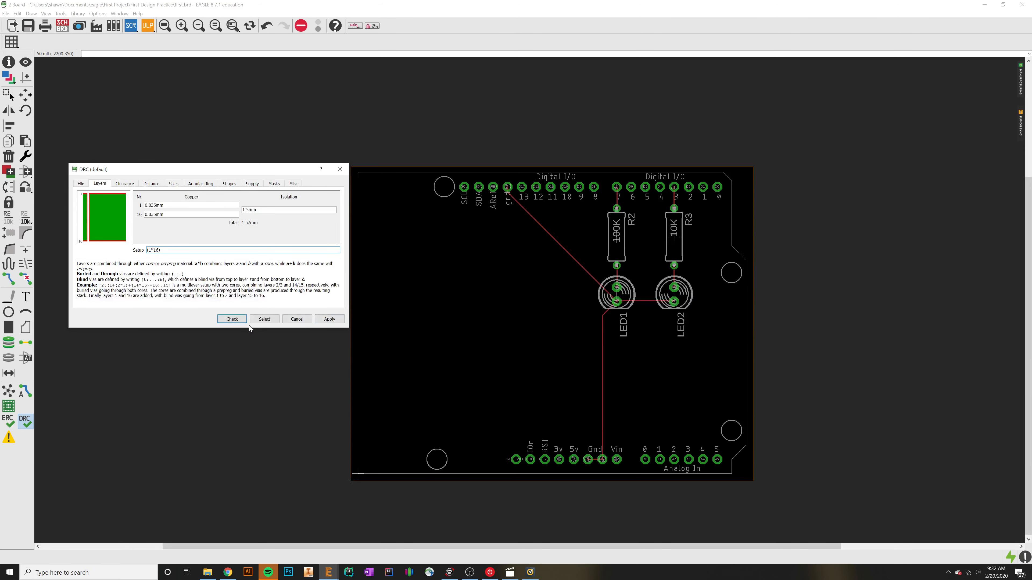
left_click(241, 319)
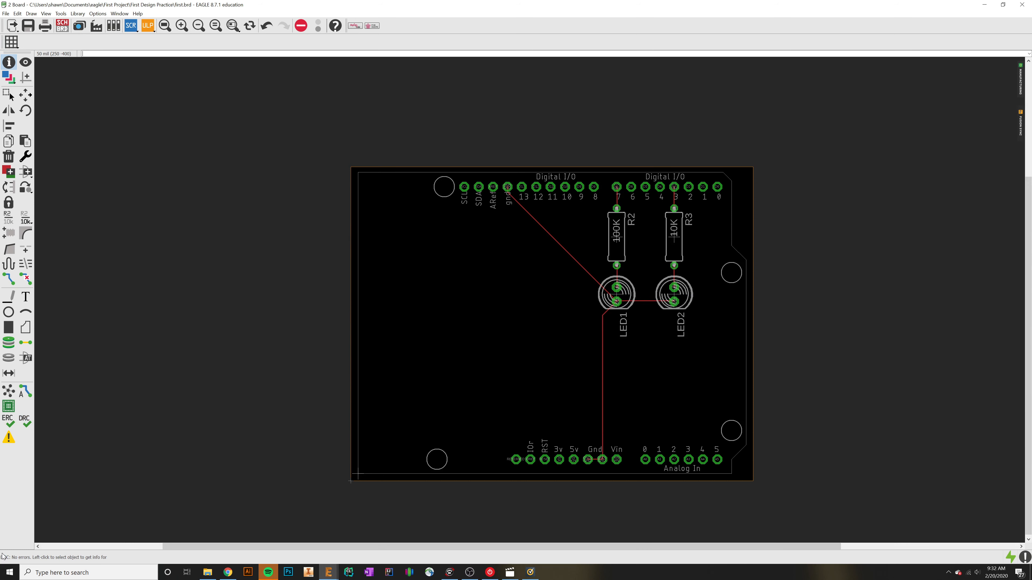
Step: Rip up the GND trace segment running from LED1 down to the lower Gnd pins
left_click(13, 155)
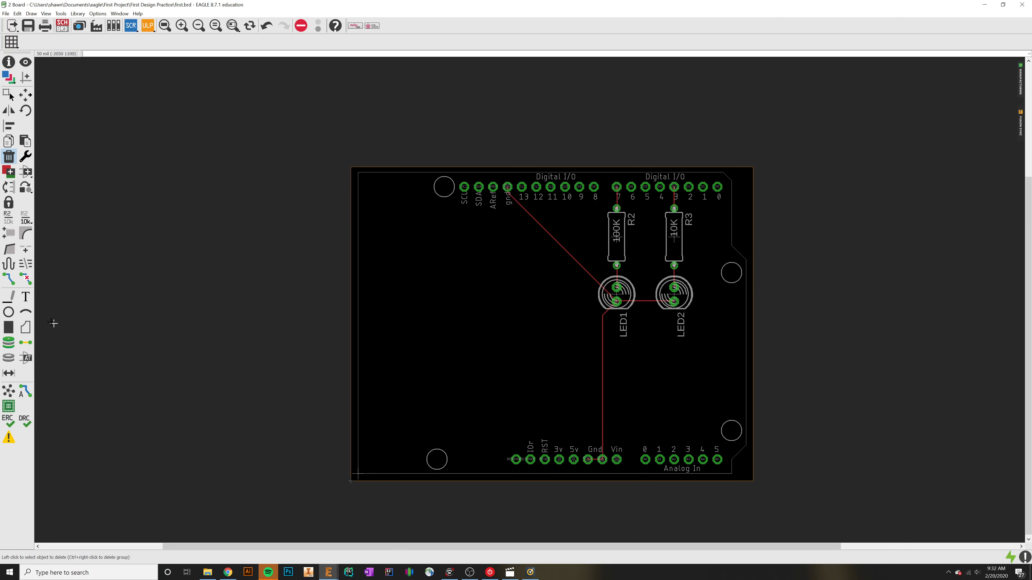
left_click(25, 279)
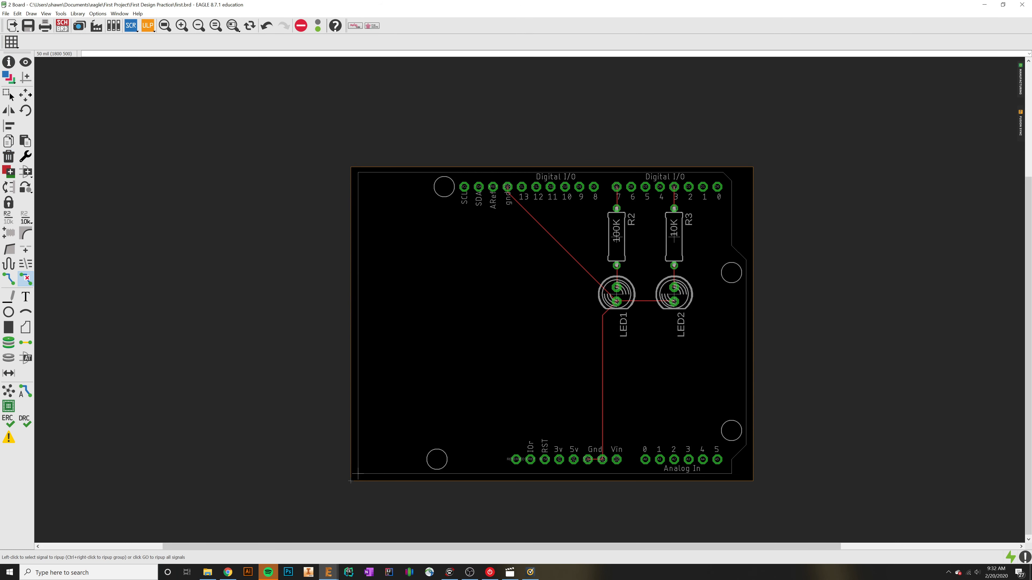
left_click(602, 408)
Step: Run the design rule check again, locate each listed airwire error on the board, and close the error list
left_click(25, 425)
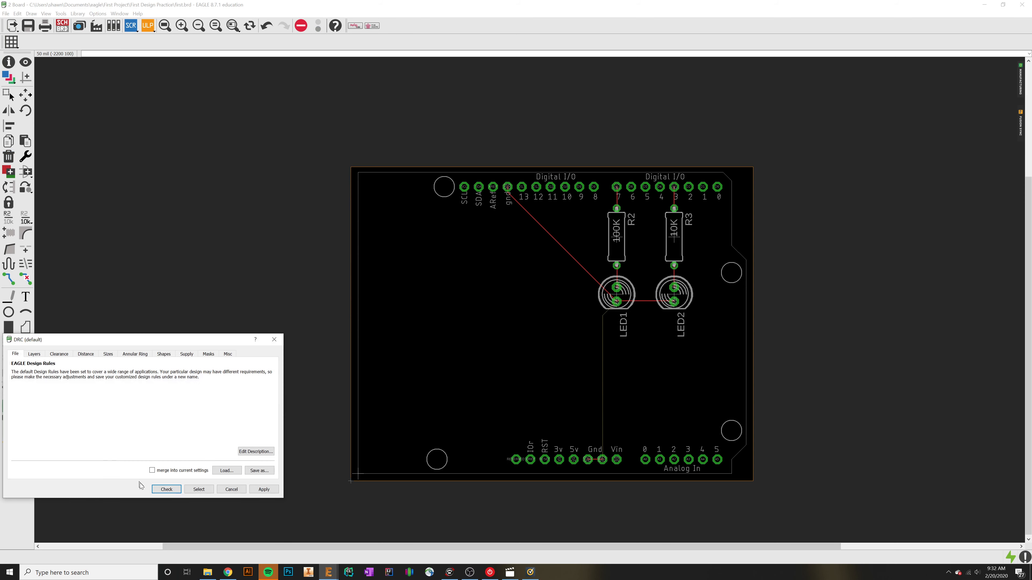
left_click(166, 490)
left_click_drag(971, 483, 631, 267)
left_click(628, 295)
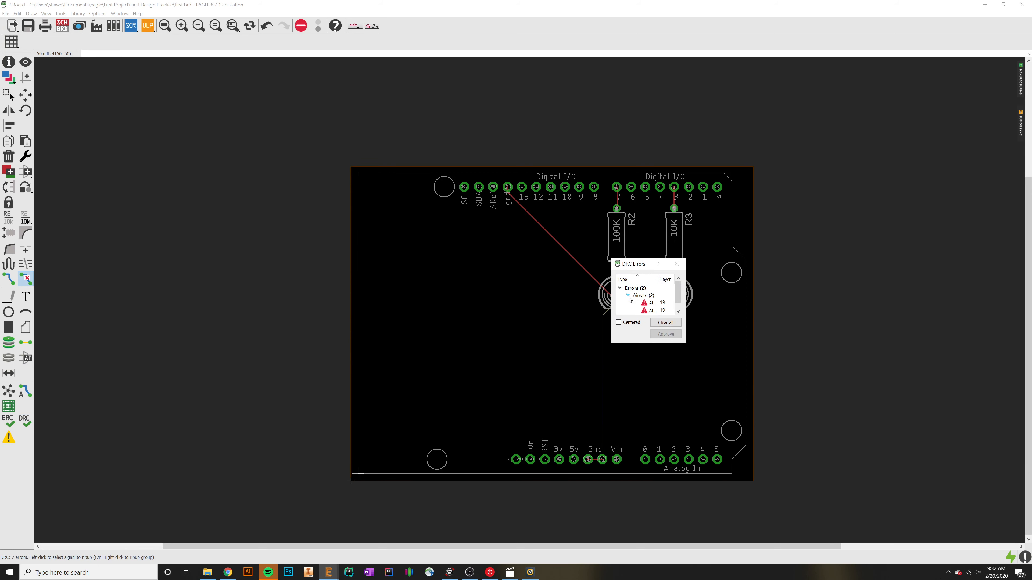
left_click(649, 303)
left_click(653, 311)
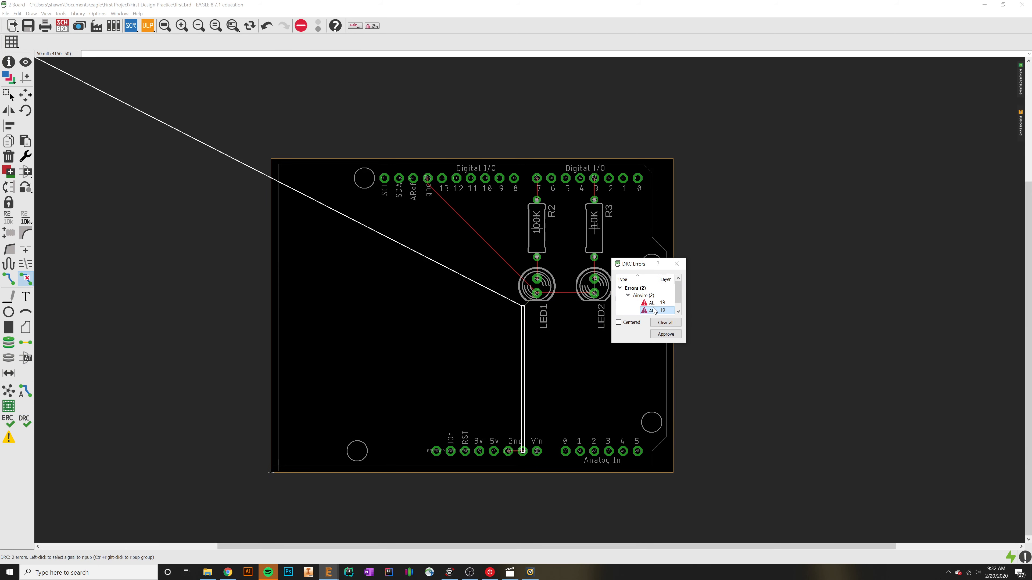
left_click(676, 264)
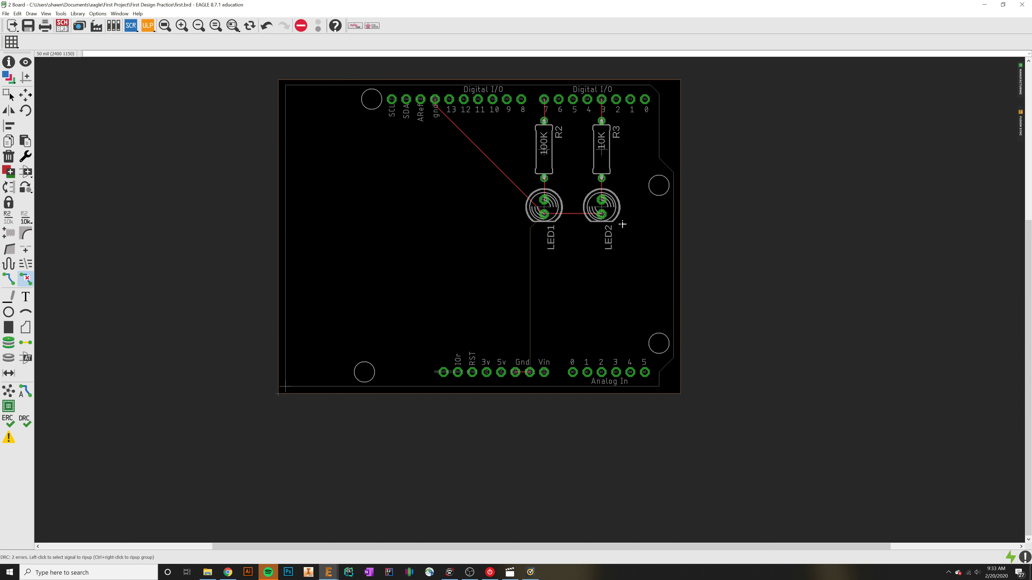
Step: Examine the unrouted connection at the lower Gnd pins and its path up to LED1
scroll(524, 373, "up", 3)
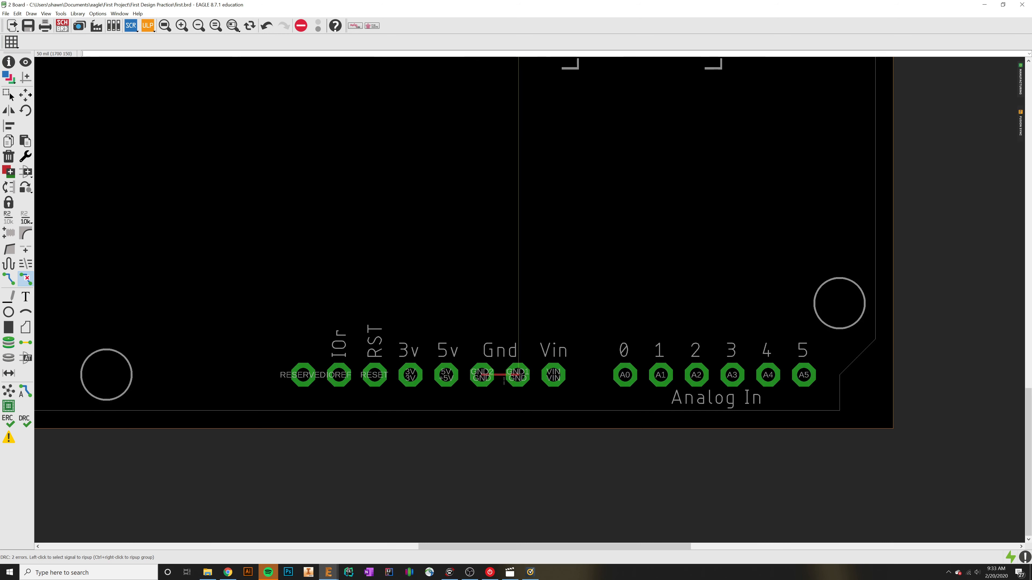
scroll(518, 373, "up", 2)
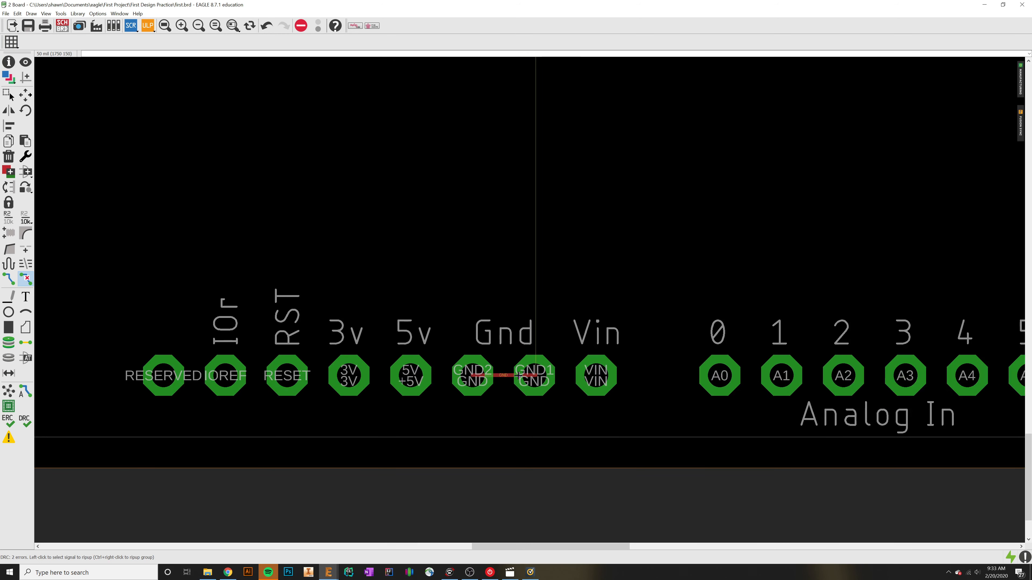
scroll(517, 373, "up", 3)
scroll(518, 373, "down", 5)
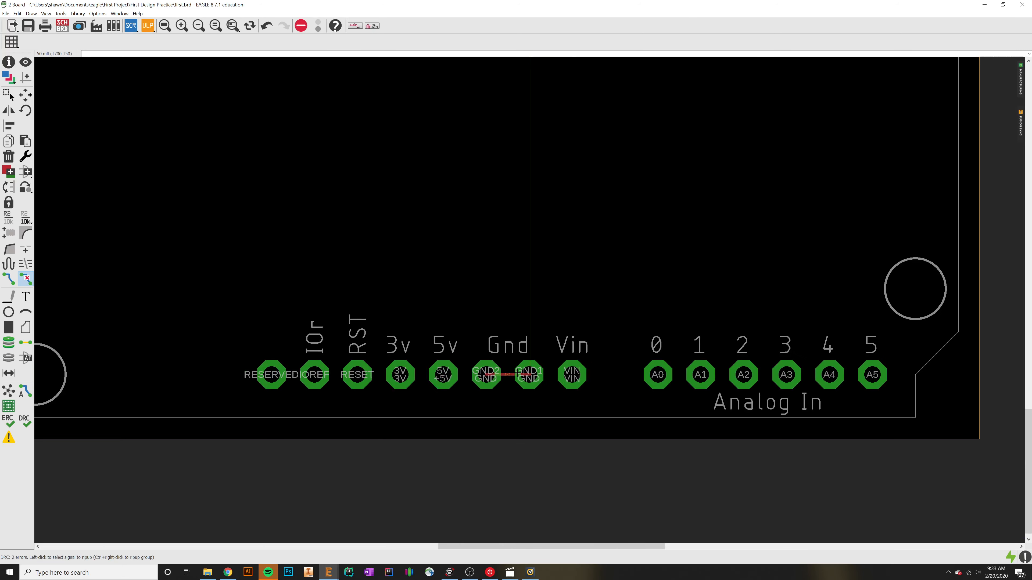
scroll(518, 373, "down", 4)
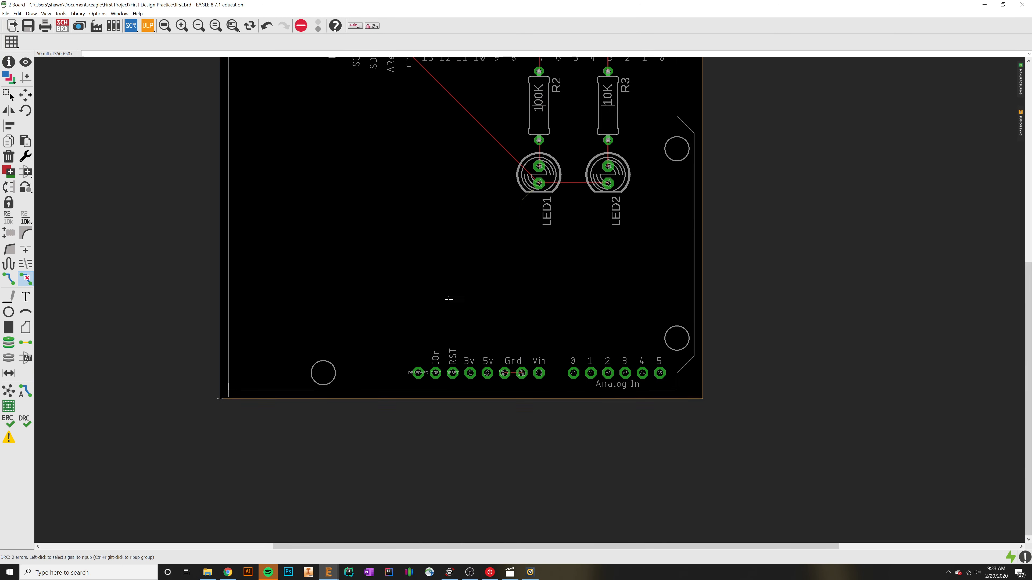
scroll(449, 293, "down", 3)
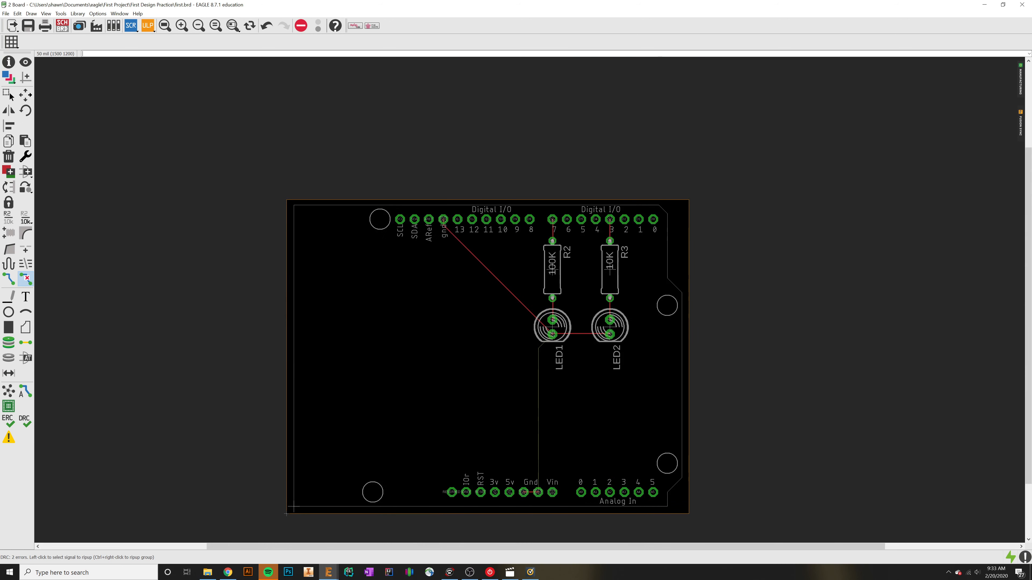